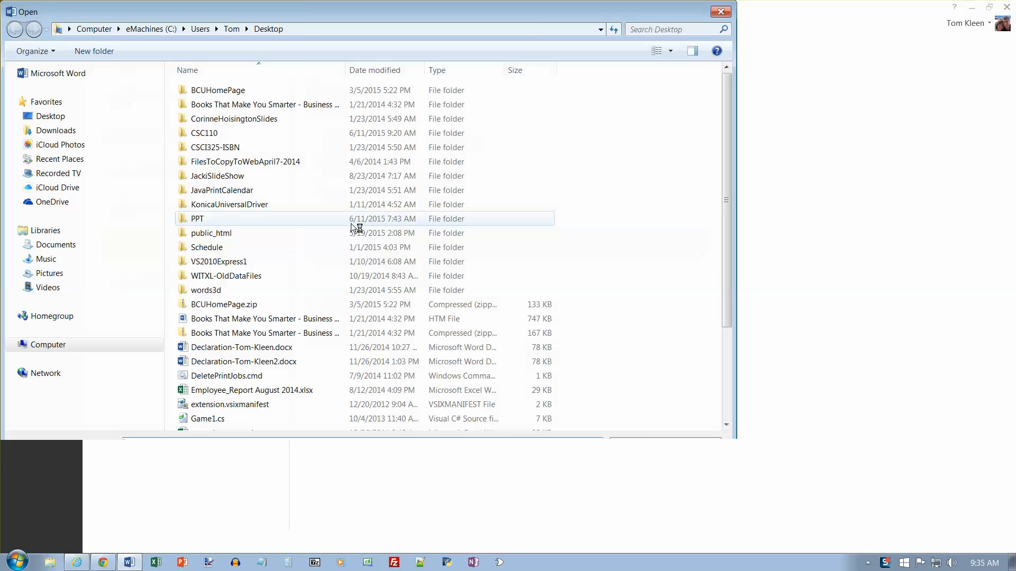
Open w03B_Environment_Newsletter.docx from the w03_student_data_files folder inside CSC110 and enable editing.
left_click(206, 136)
double_click(207, 137)
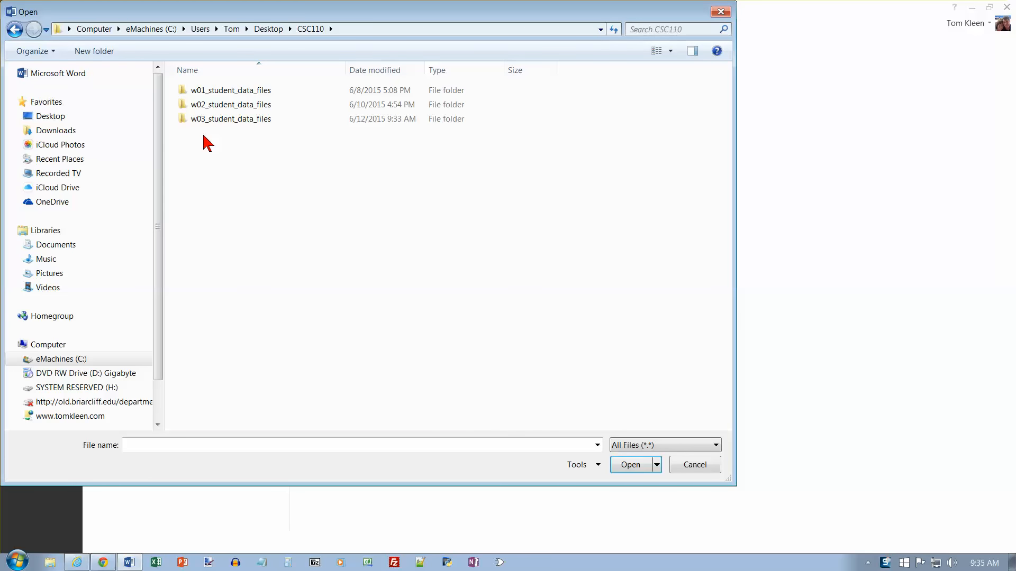
double_click(214, 121)
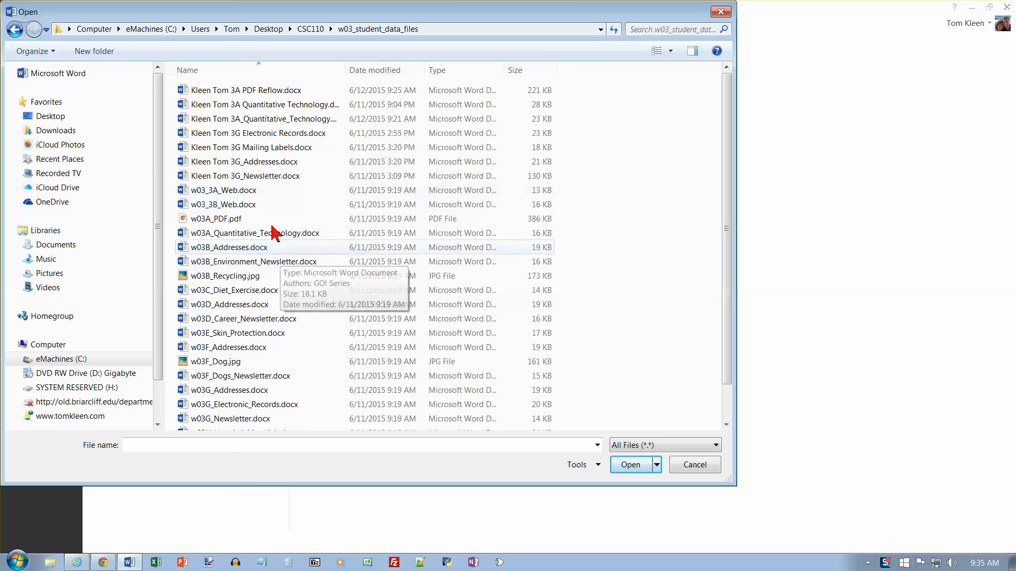
double_click(252, 262)
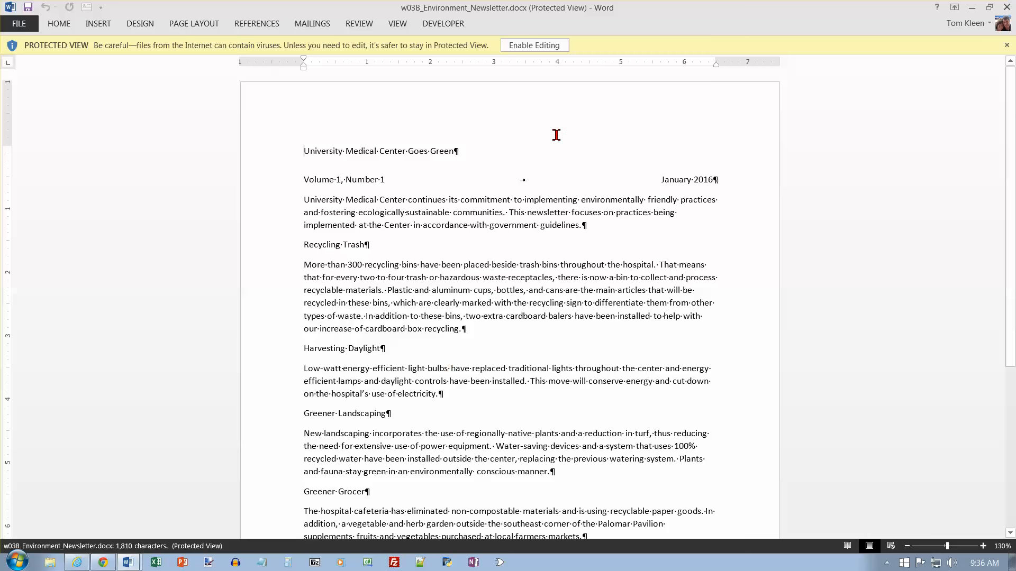
left_click(549, 46)
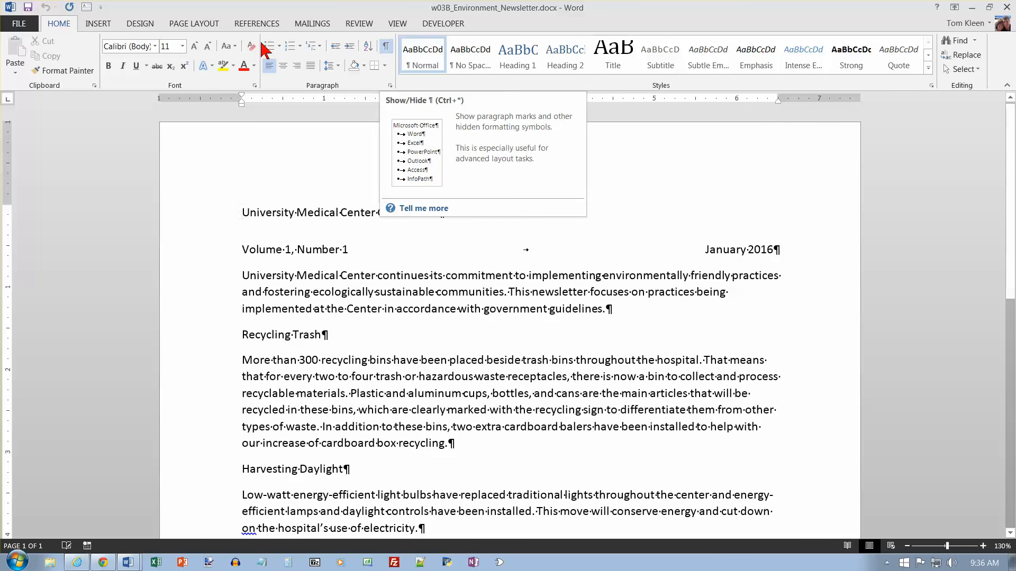
left_click(397, 23)
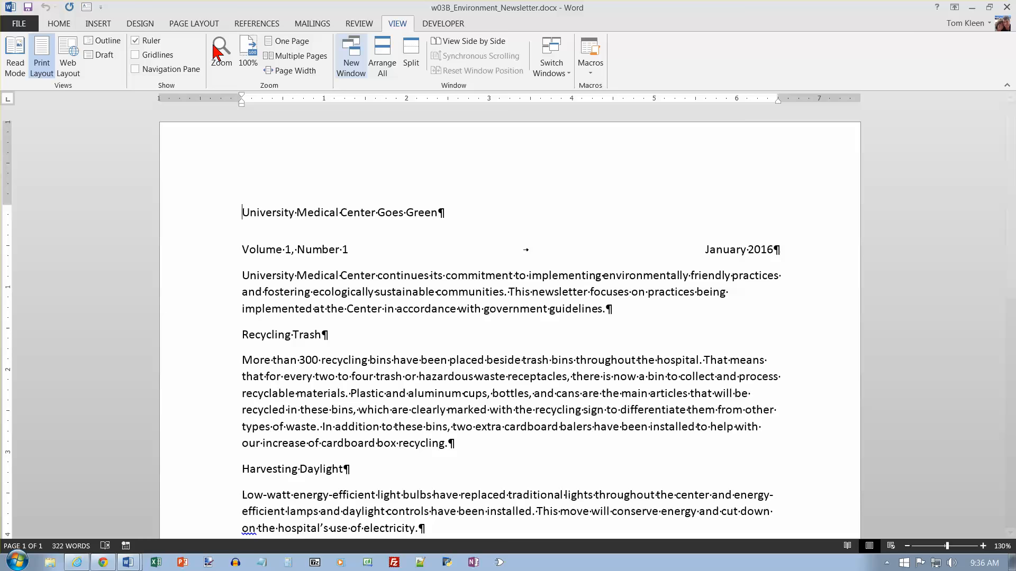
left_click(58, 23)
left_click_drag(213, 286, 211, 313)
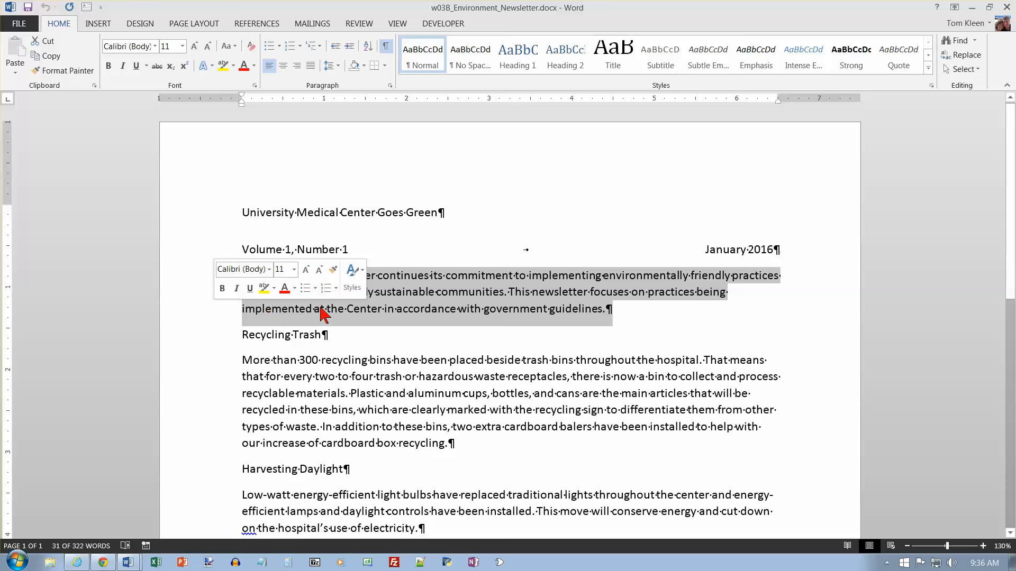
left_click(220, 216)
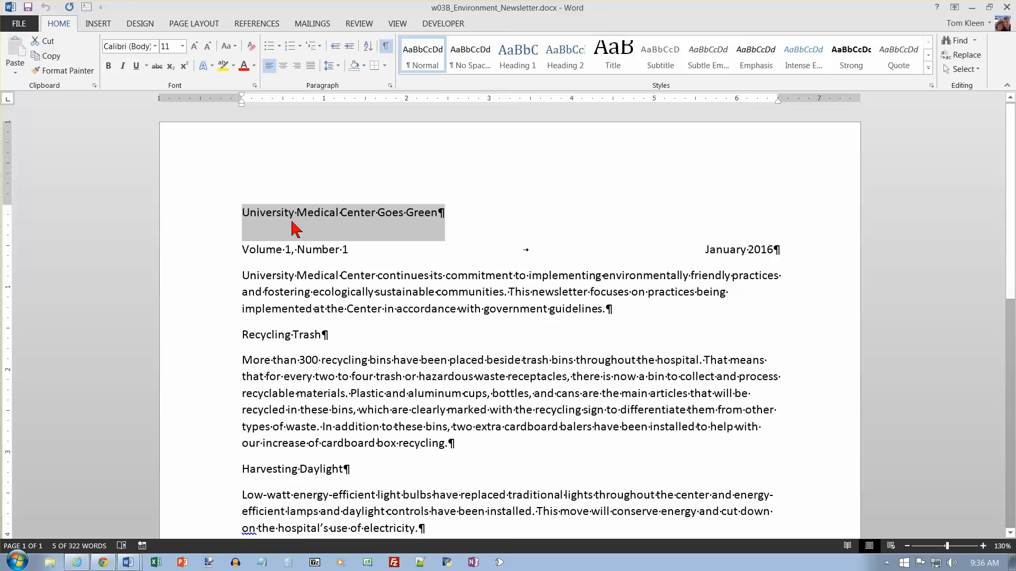
left_click(243, 223)
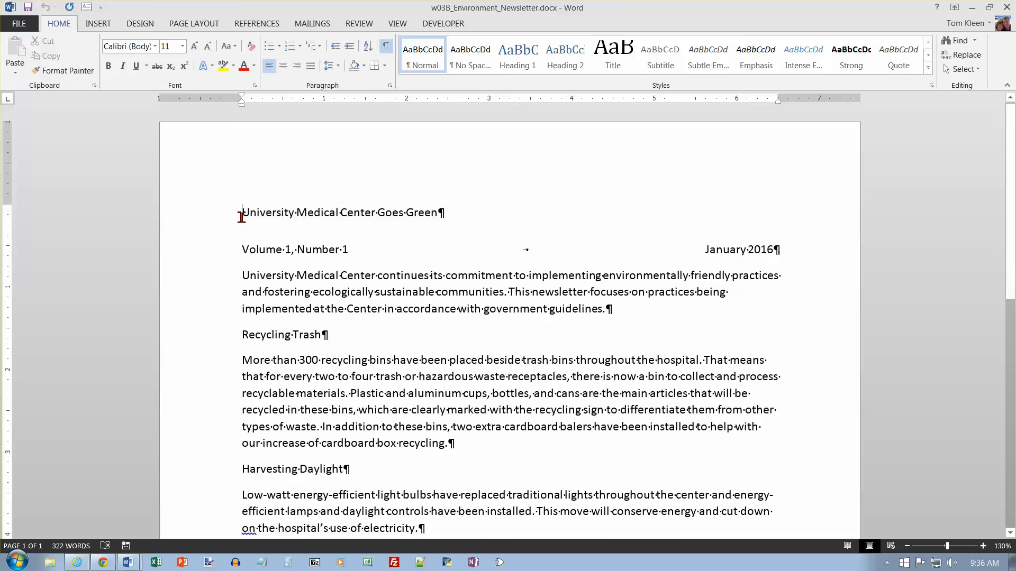
Format the title "University Medical Center Goes Green" in Arial Black at size 18.
left_click(230, 224)
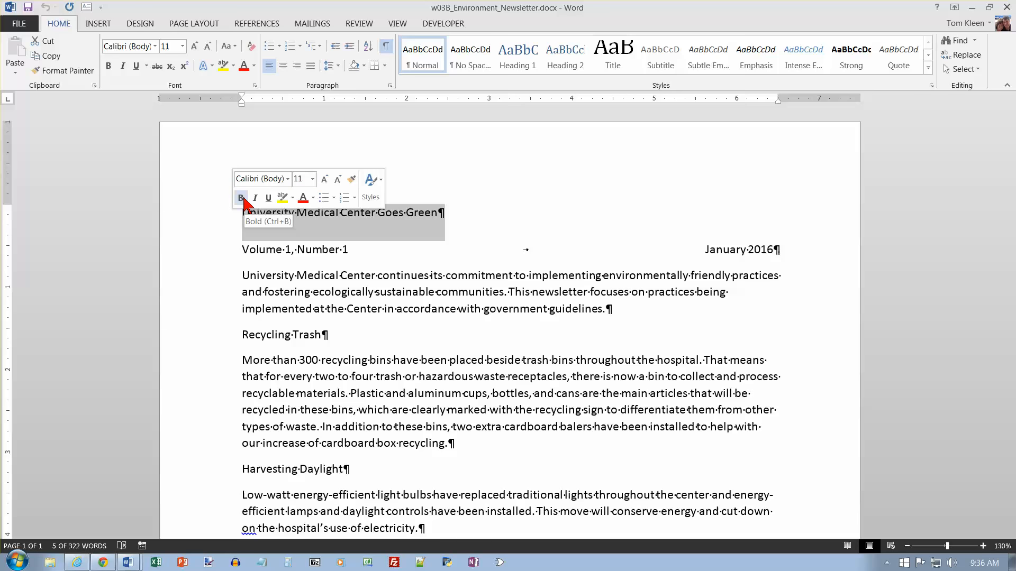
left_click(313, 181)
left_click(302, 282)
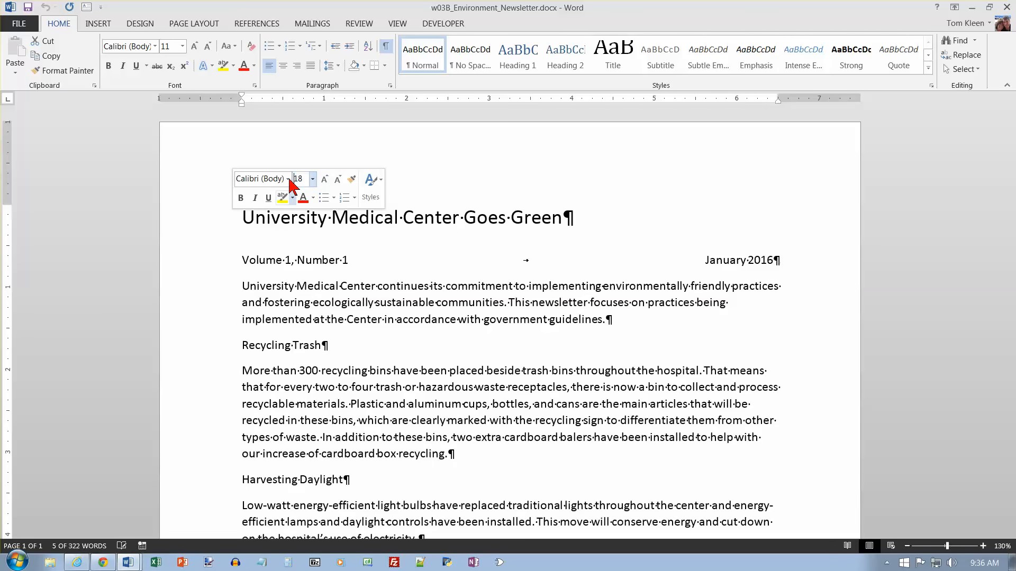
left_click(288, 179)
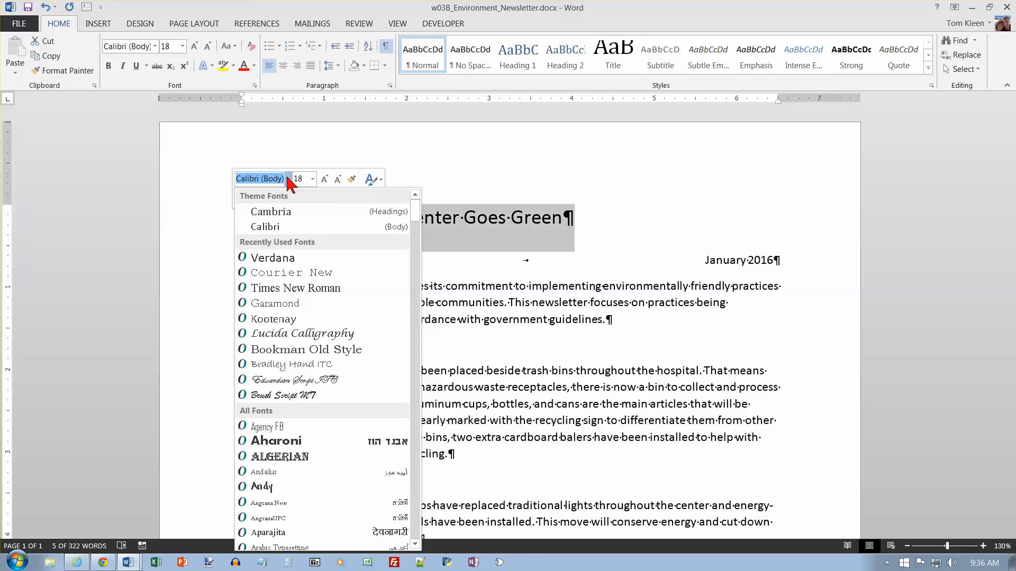
left_click(415, 467)
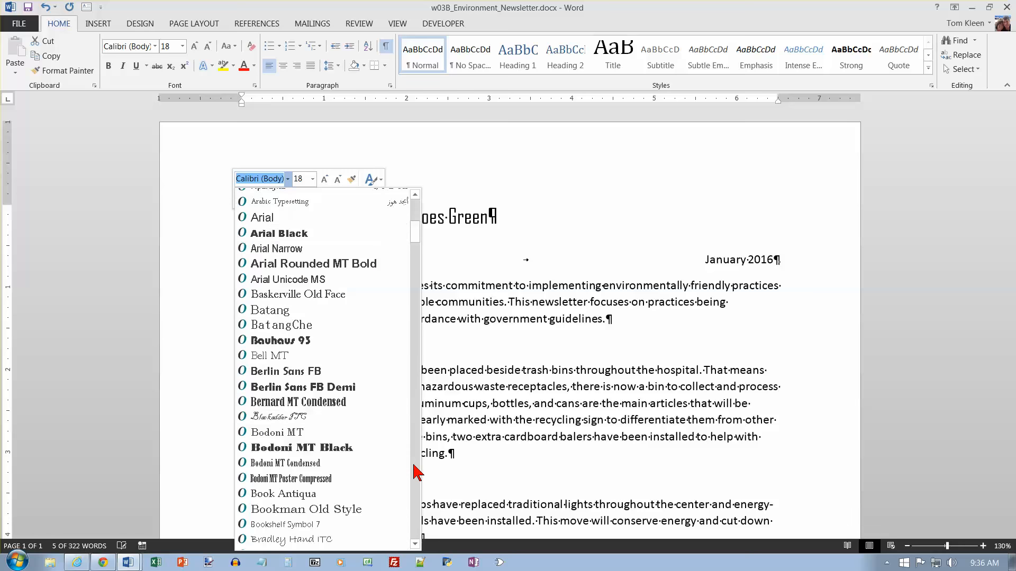
left_click(284, 235)
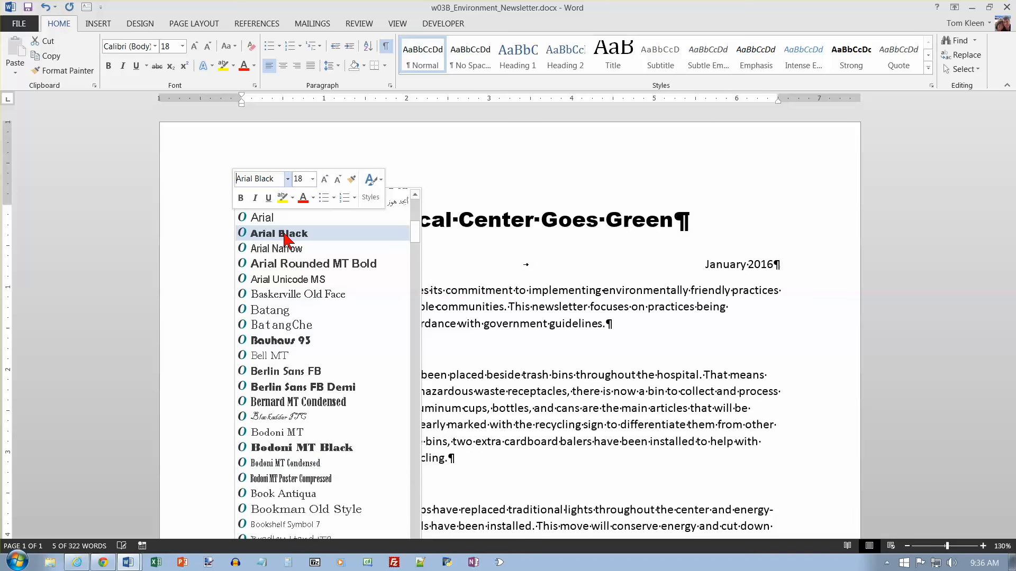
left_click(327, 229)
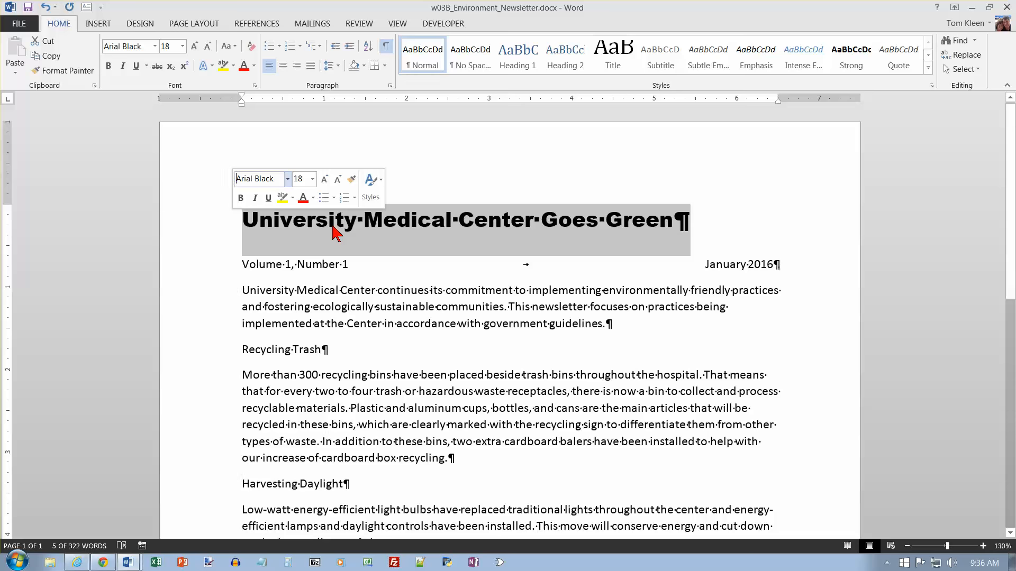
left_click(313, 281)
Change the font color of the title and the Volume 1, Number 1 line to the darkest shade of the blue accent theme color.
left_click(209, 229)
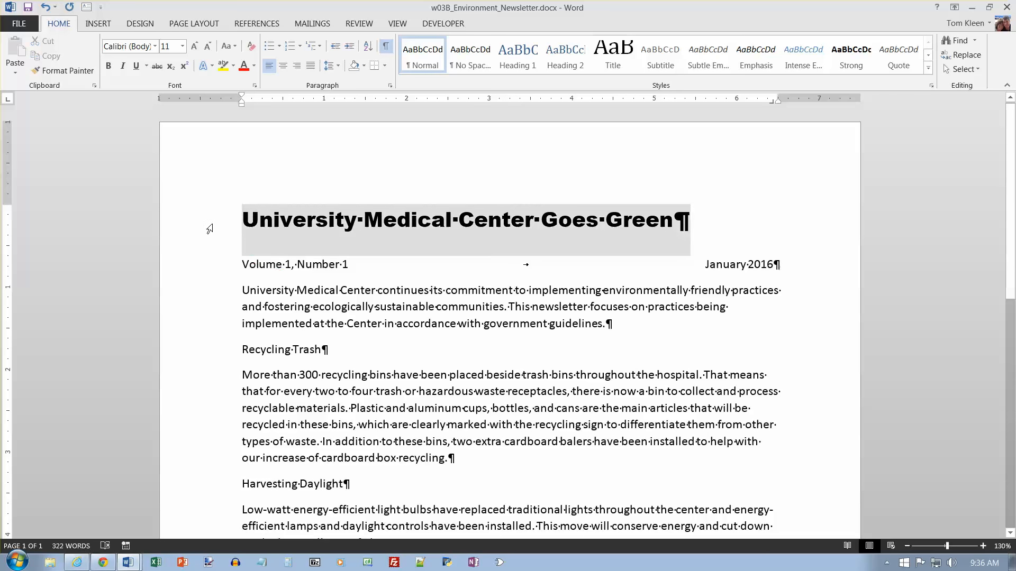
left_click(207, 267, "shift")
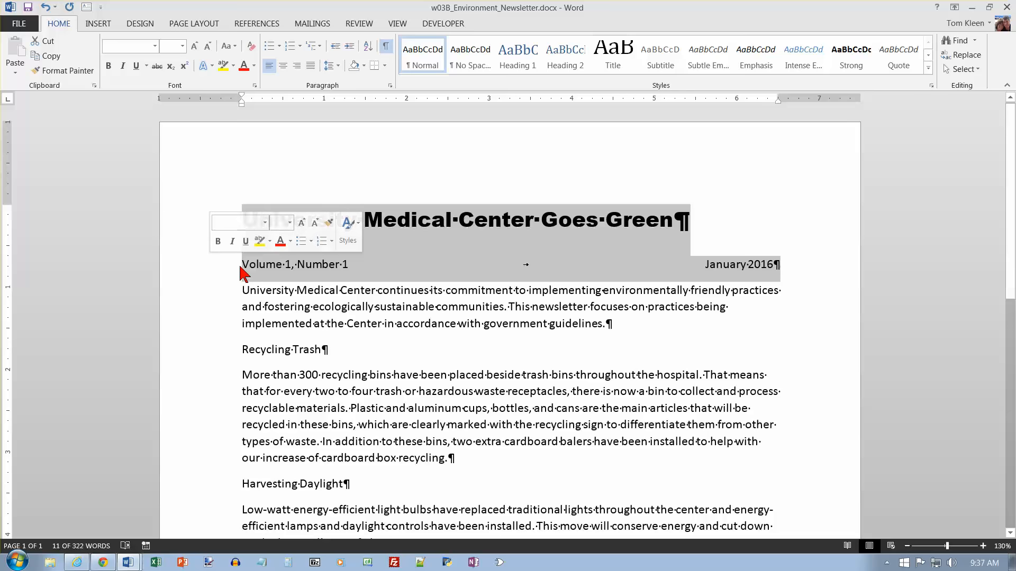
left_click(290, 243)
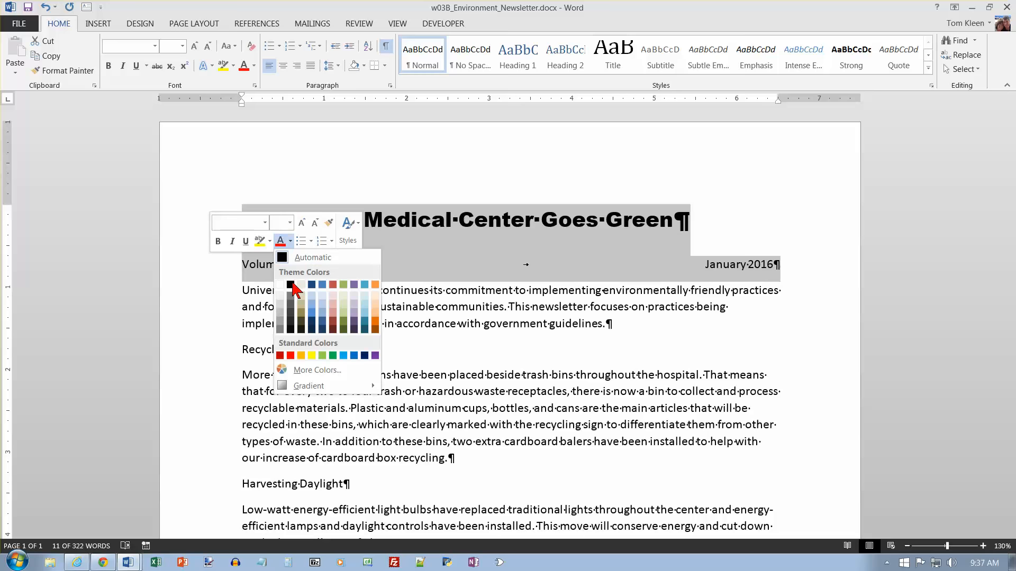
left_click(322, 329)
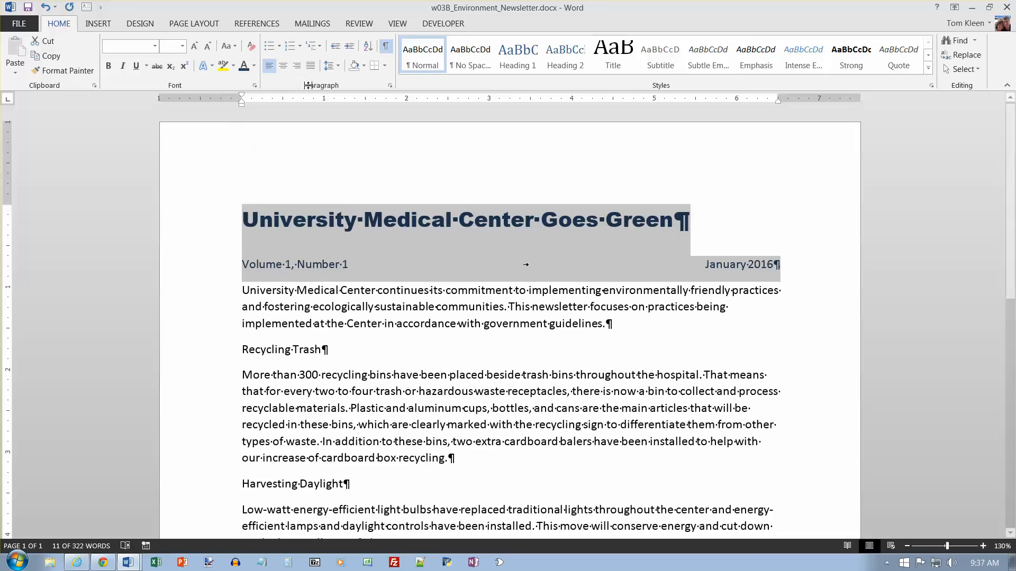
Add a 3 pt bottom border in the darkest blue accent theme color to the title and volume paragraphs.
left_click(384, 66)
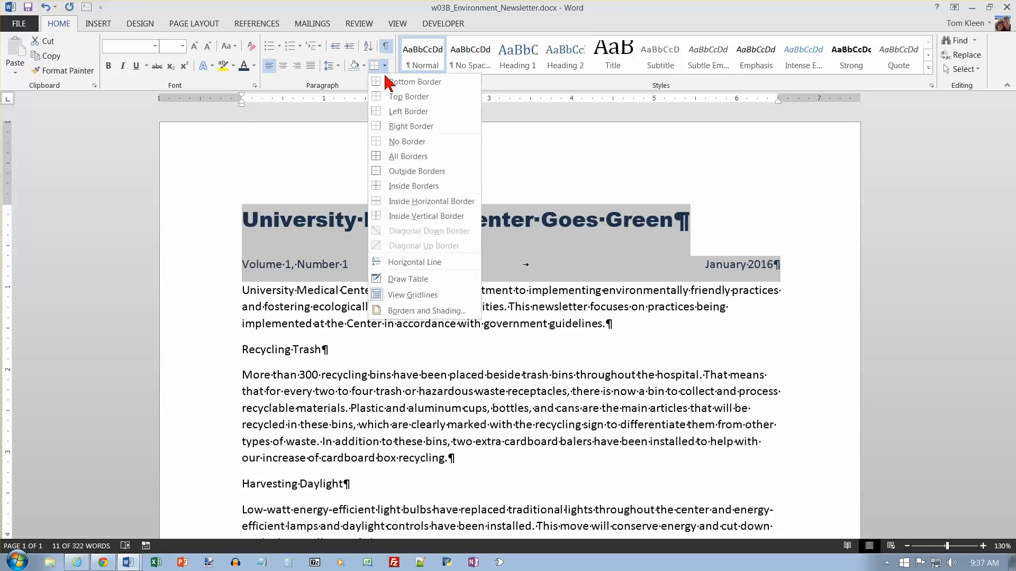
left_click(400, 312)
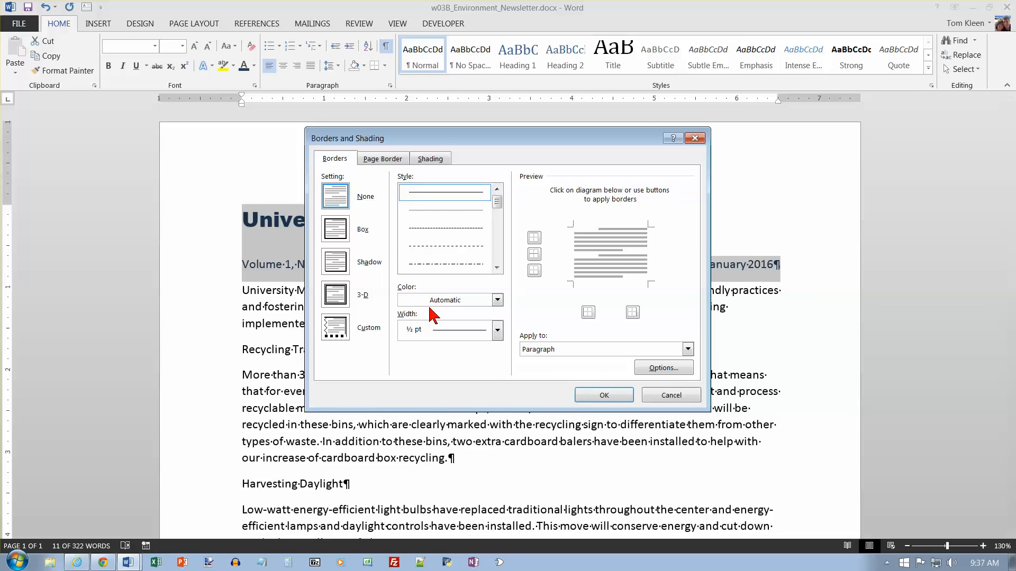
left_click(498, 300)
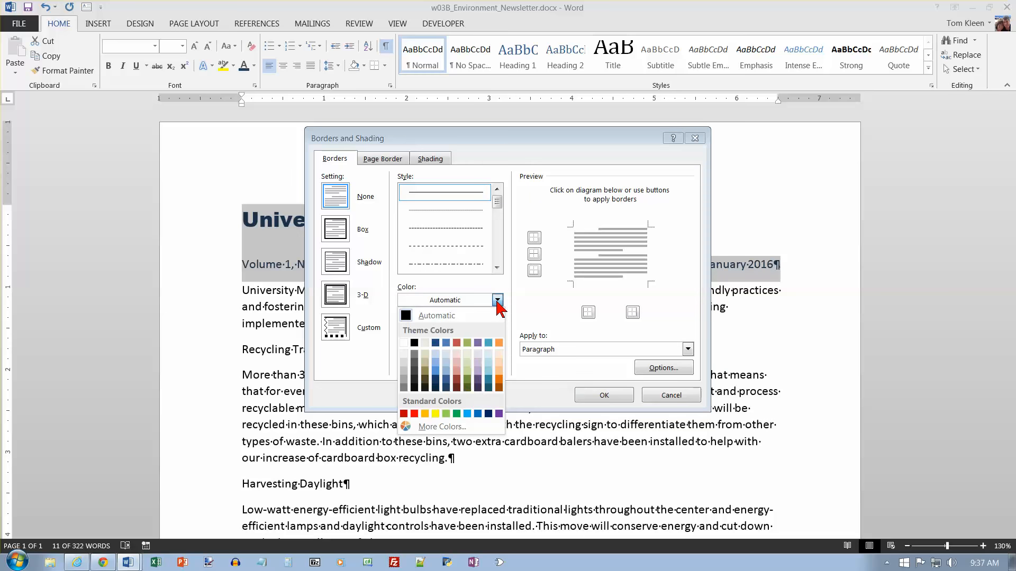
left_click(447, 387)
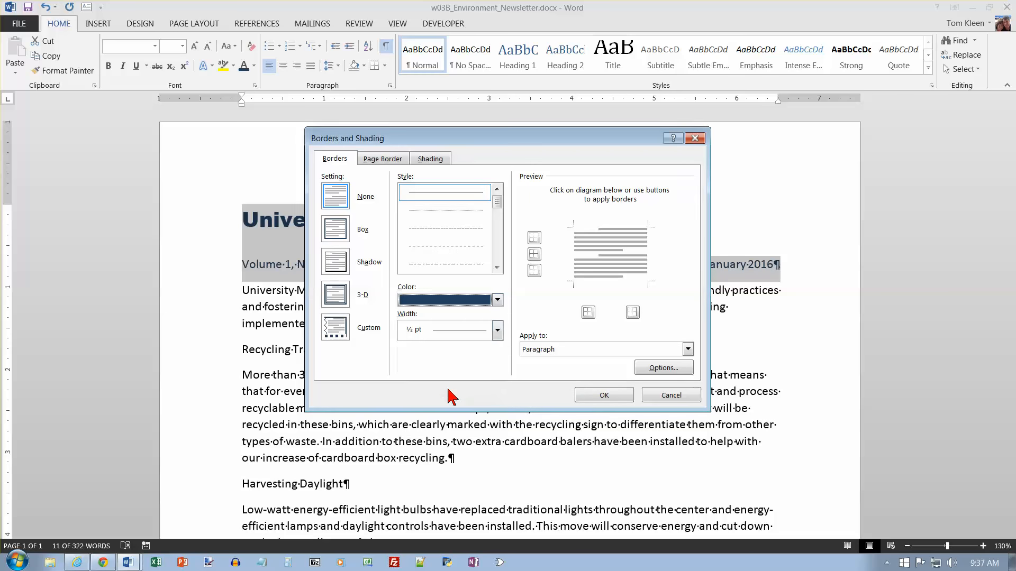
left_click(497, 331)
left_click(469, 458)
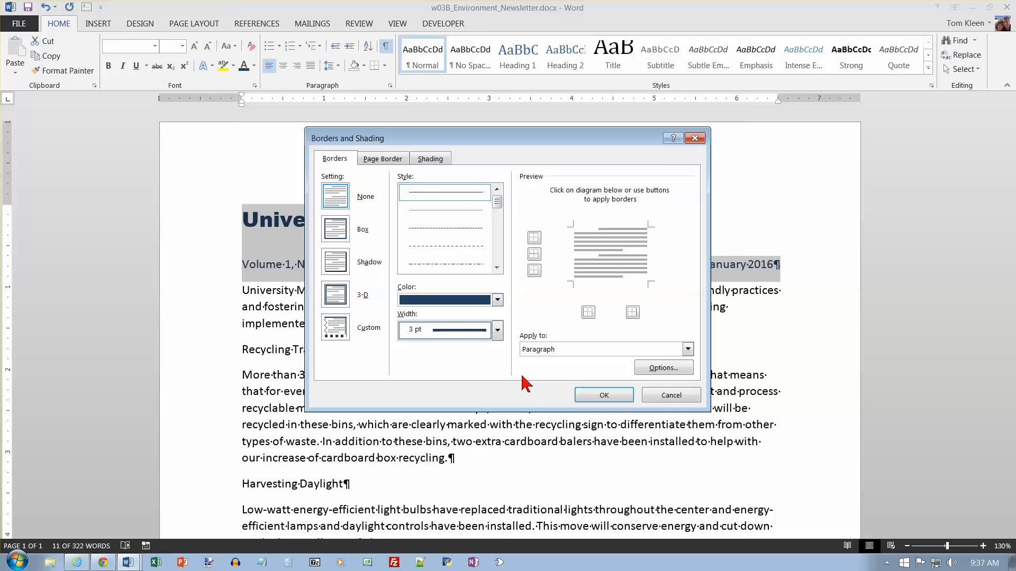
left_click(590, 278)
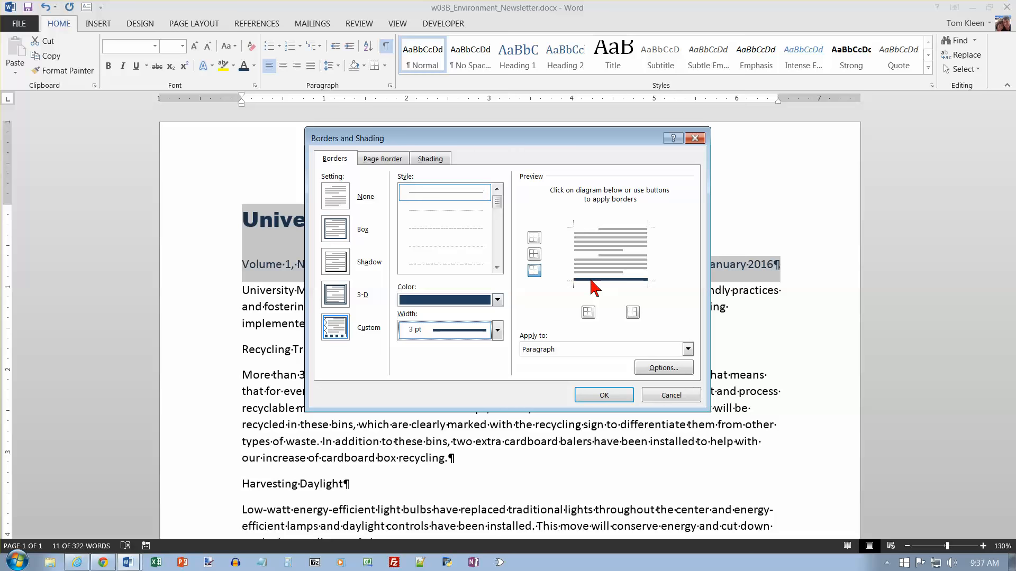
left_click(604, 395)
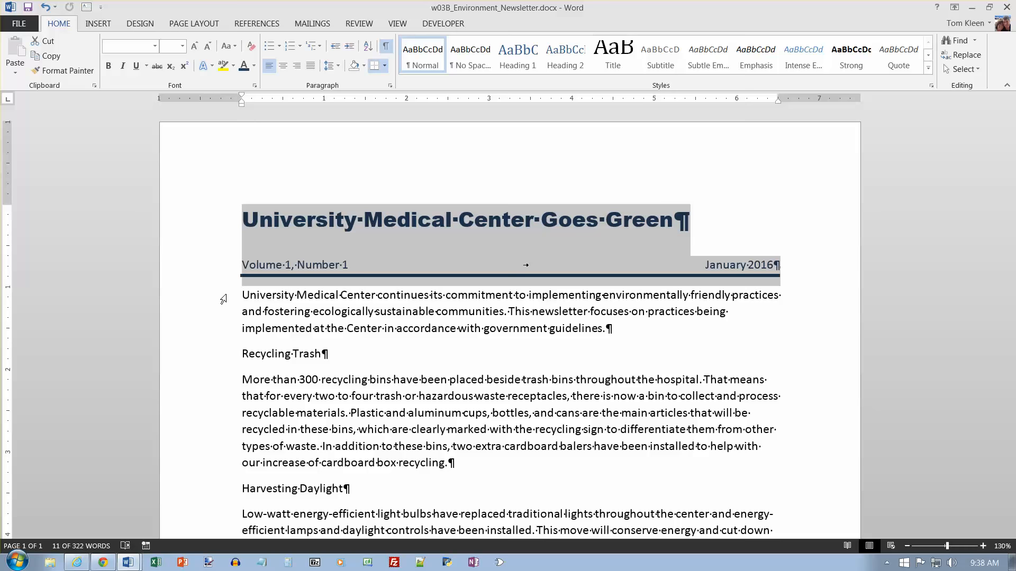
Arrange the body text in two columns, from the introductory paragraph through the Greener Records paragraph, leaving out the bold quotation.
left_click(223, 300)
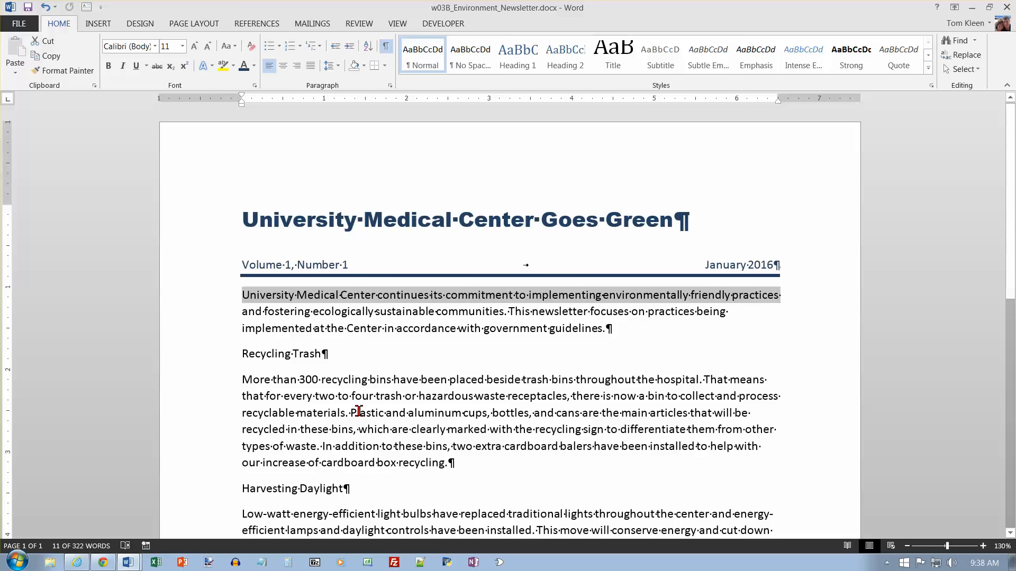
key("shift+Down")
key("shift+Down")
key("shift+Down")
key("shift+Down")
key("shift+Down")
key("shift+Down")
key("shift+Down")
key("shift+Down")
key("shift+Down")
key("shift+Down")
key("shift+Down")
key("shift+Down")
key("shift+Down")
key("shift+Down")
key("shift+Down")
key("shift+Down")
key("shift+Down")
key("shift+Down")
key("shift+Down")
key("shift+Down")
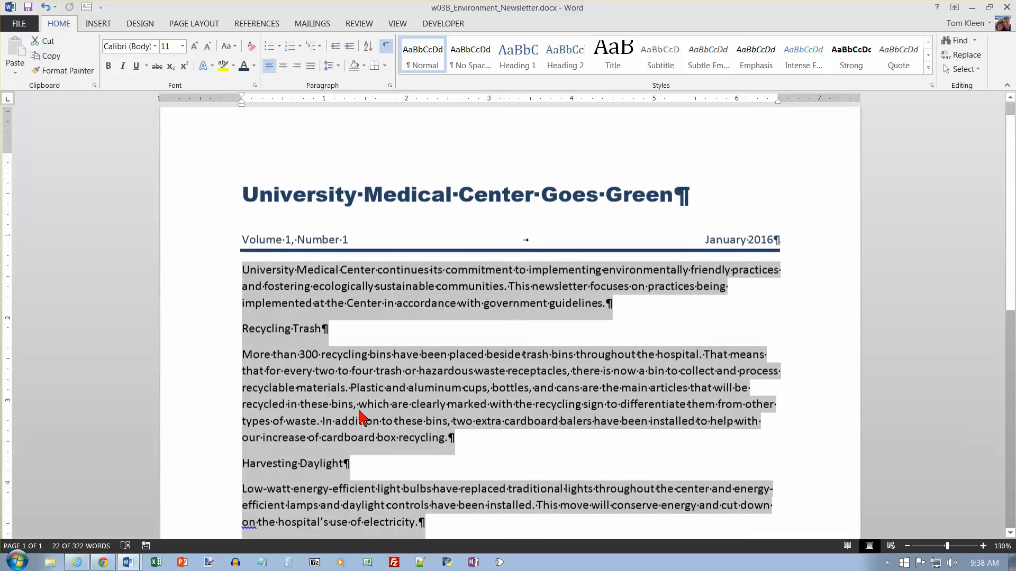
key("shift+Down")
key("shift+Down")
key("shift+Down")
key("shift+Down")
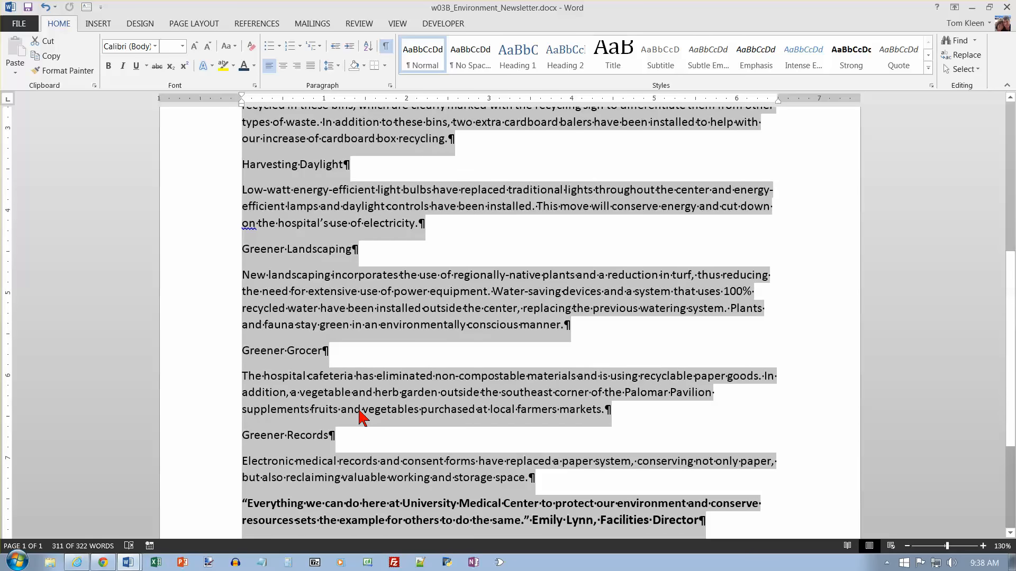
key("shift+Up")
key("shift+Up")
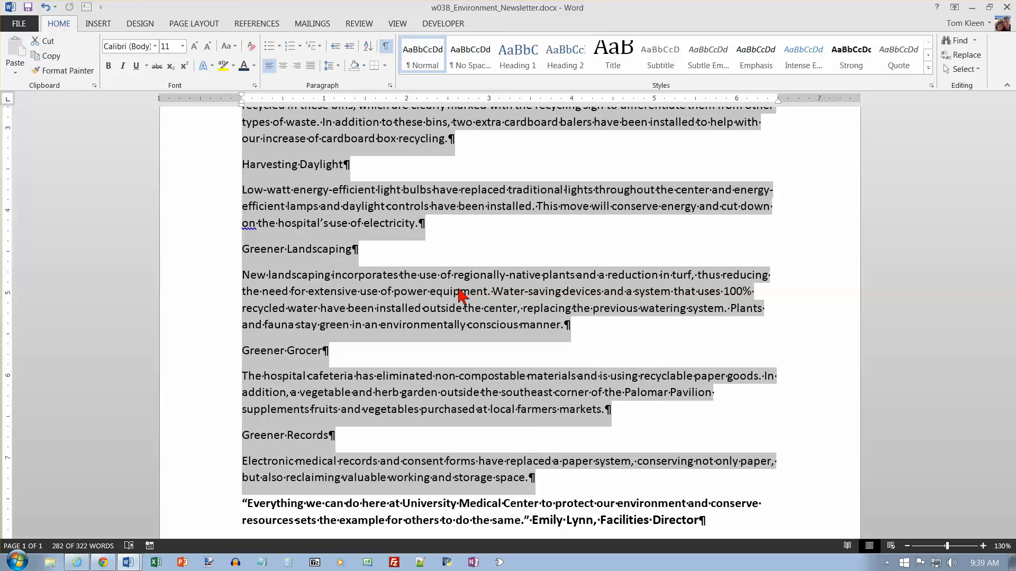
left_click(194, 25)
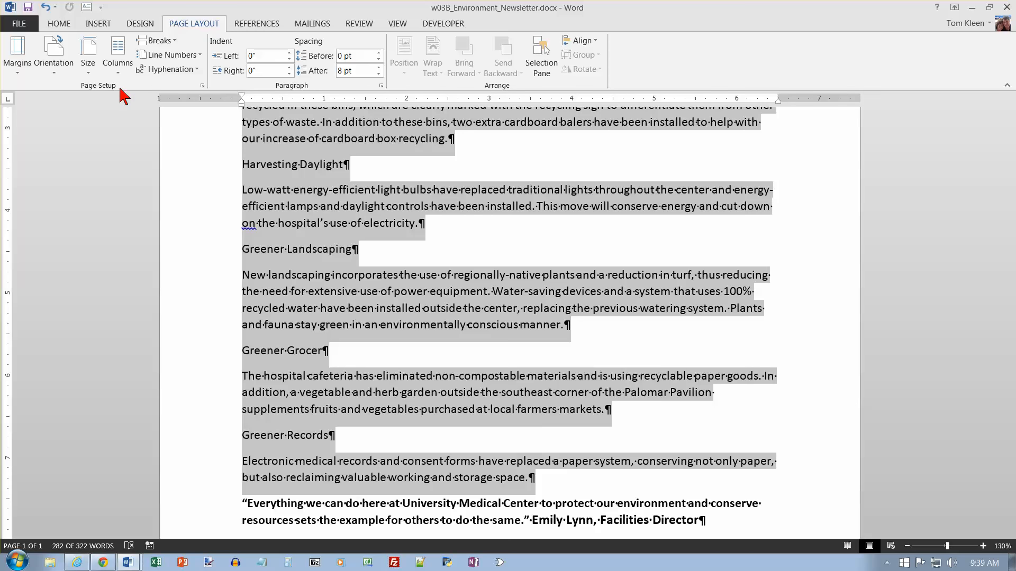
key("ctrl+z")
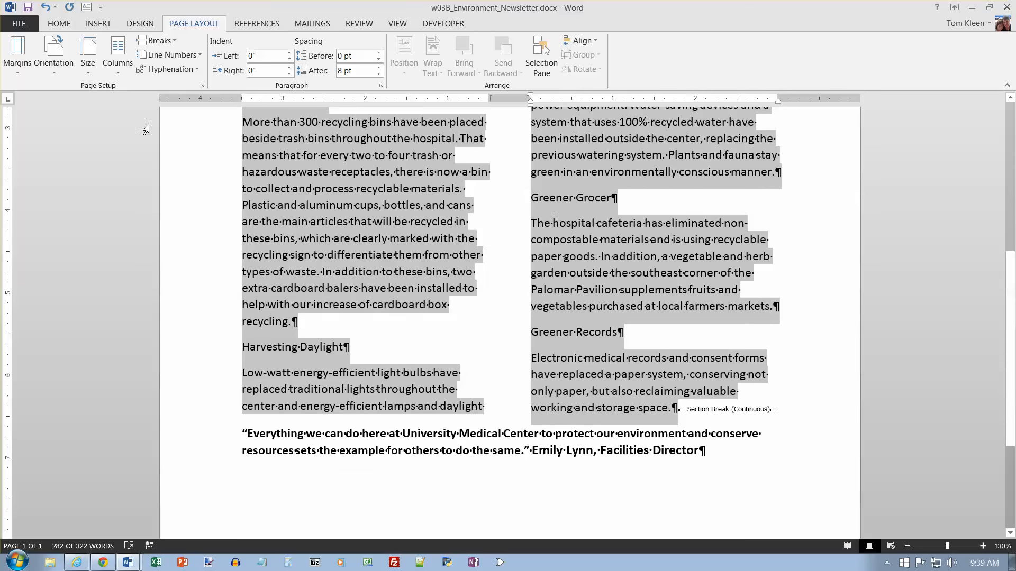
scroll(715, 253, "up", 3)
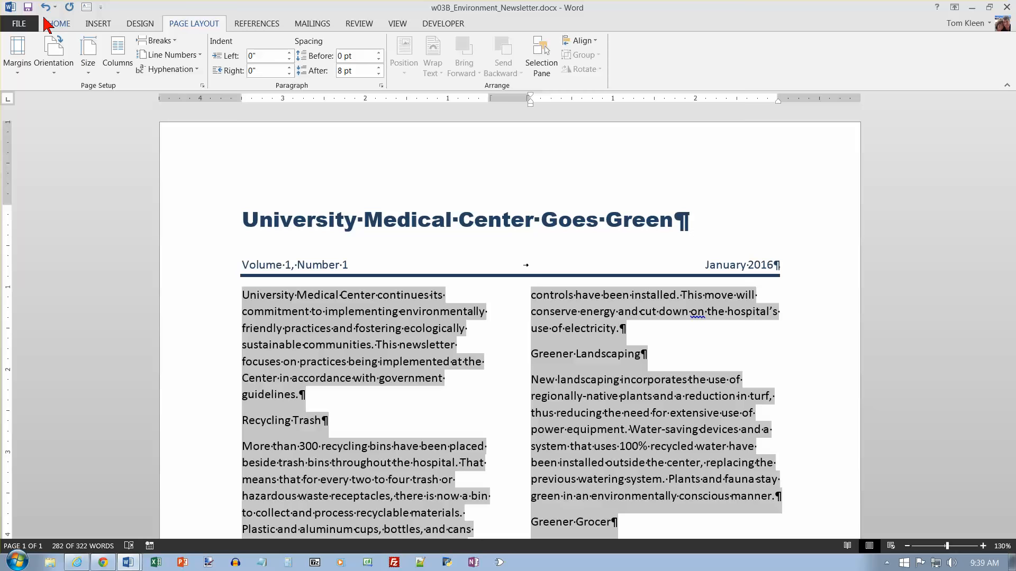
Save the document in the w03_student_data_files folder, replacing "w0" in the file name with the student's last and first name before 3B_Environment_Newsletter.docx.
left_click(24, 25)
left_click(40, 150)
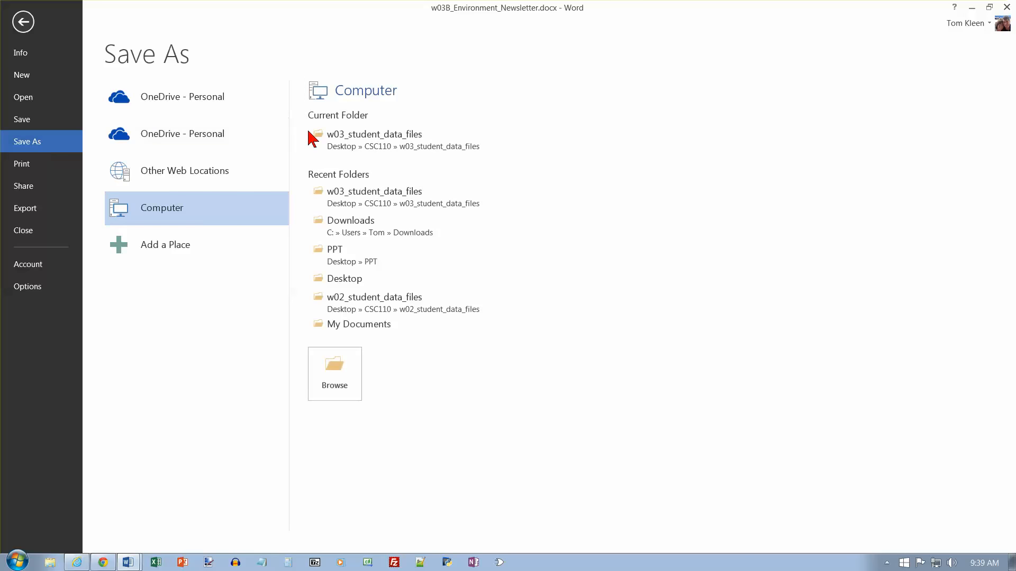
left_click(309, 134)
left_click(113, 222)
left_click(99, 225)
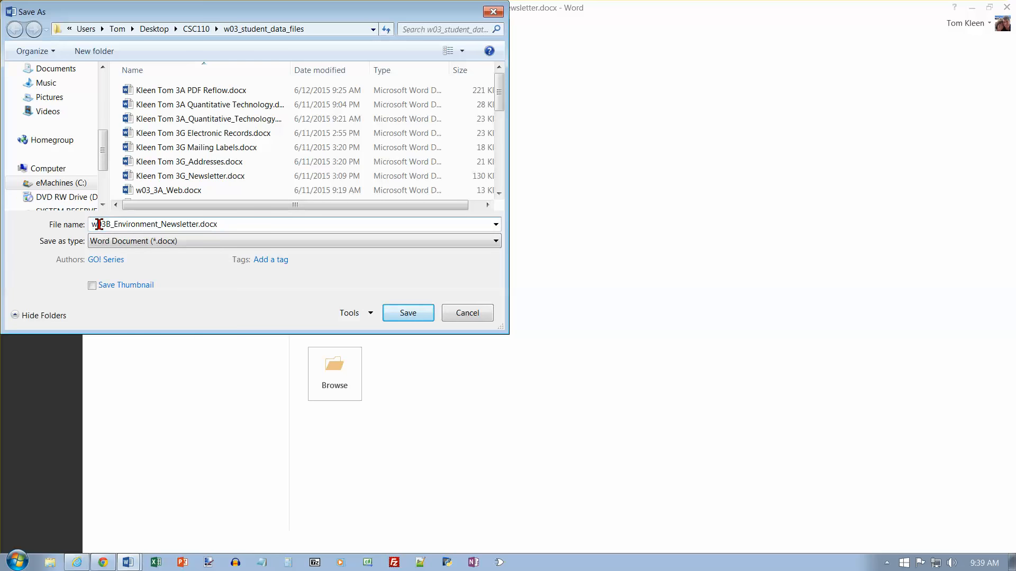
left_click_drag(102, 224, 92, 224)
type("Kleen Tom")
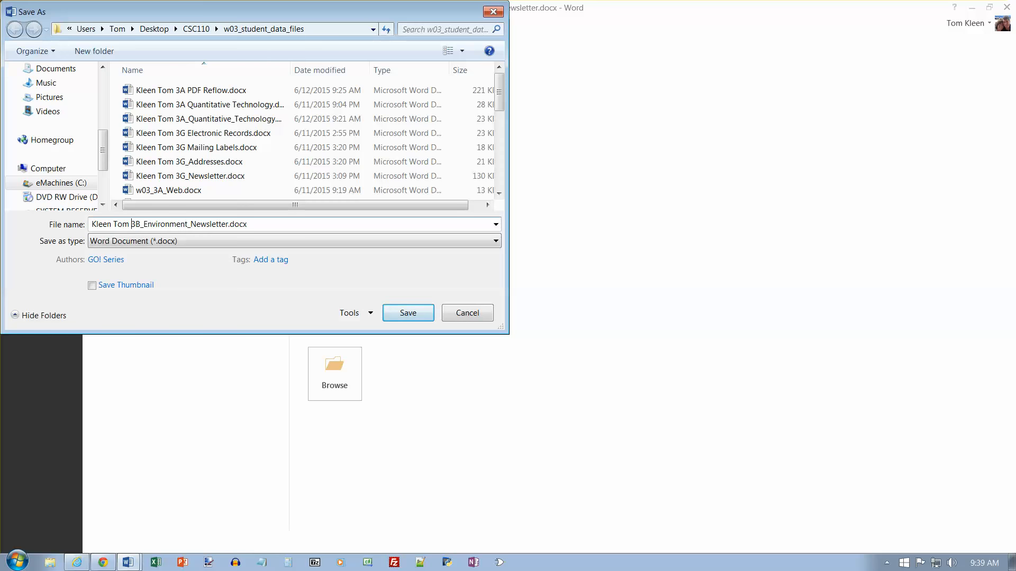
left_click(413, 314)
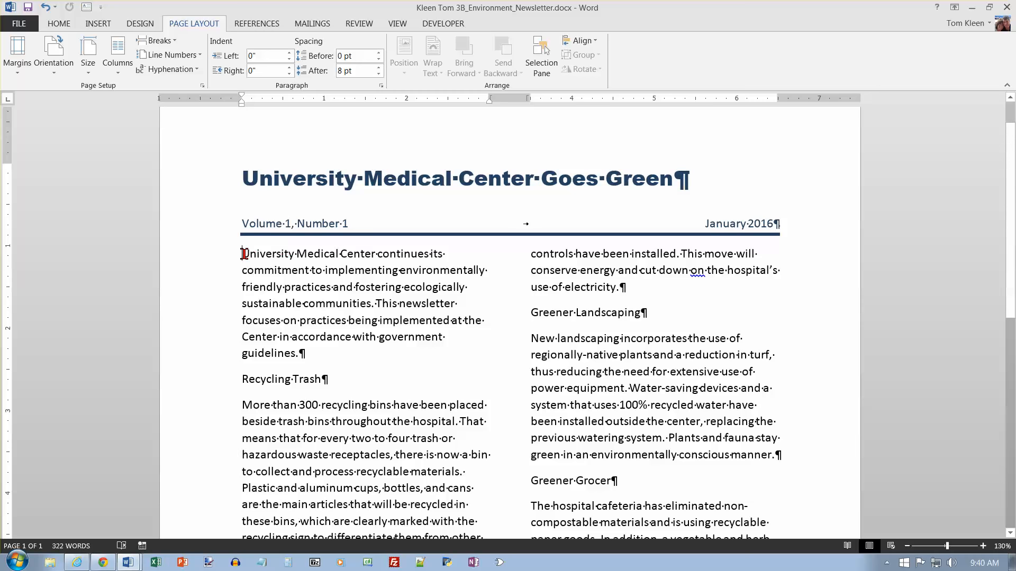
Remove the right tab stop from the Volume 1, Number 1 line and undo the removal.
scroll(614, 370, "down", 4)
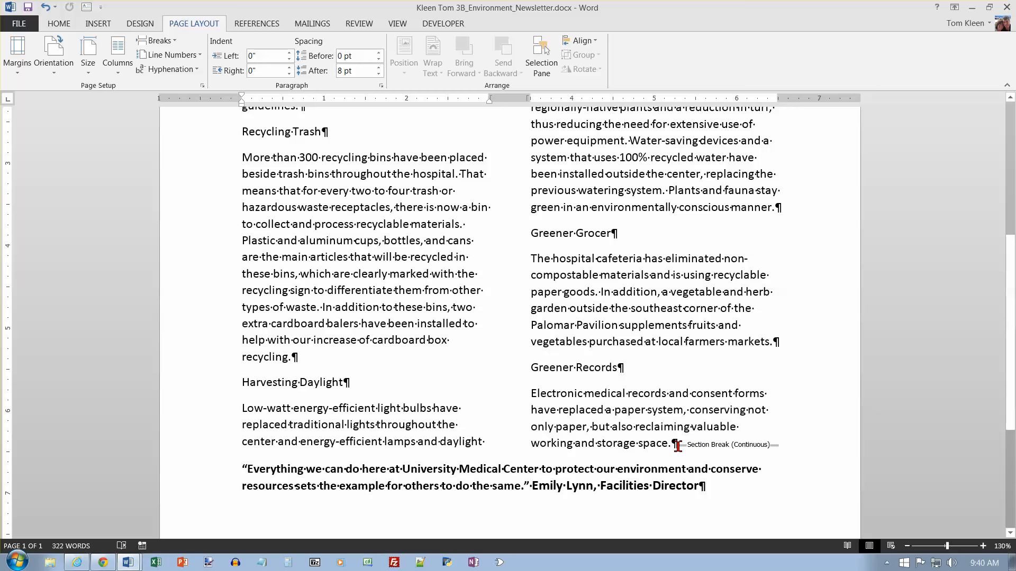
scroll(580, 304, "up", 5)
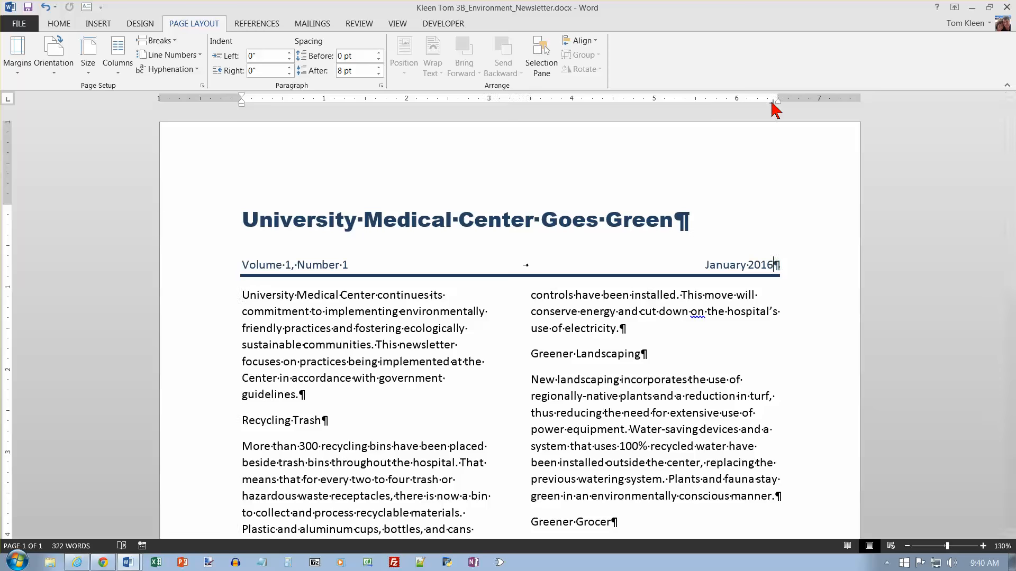
mouse_move(774, 101)
left_mouse_down()
mouse_move(628, 113)
mouse_move(668, 121)
left_mouse_up()
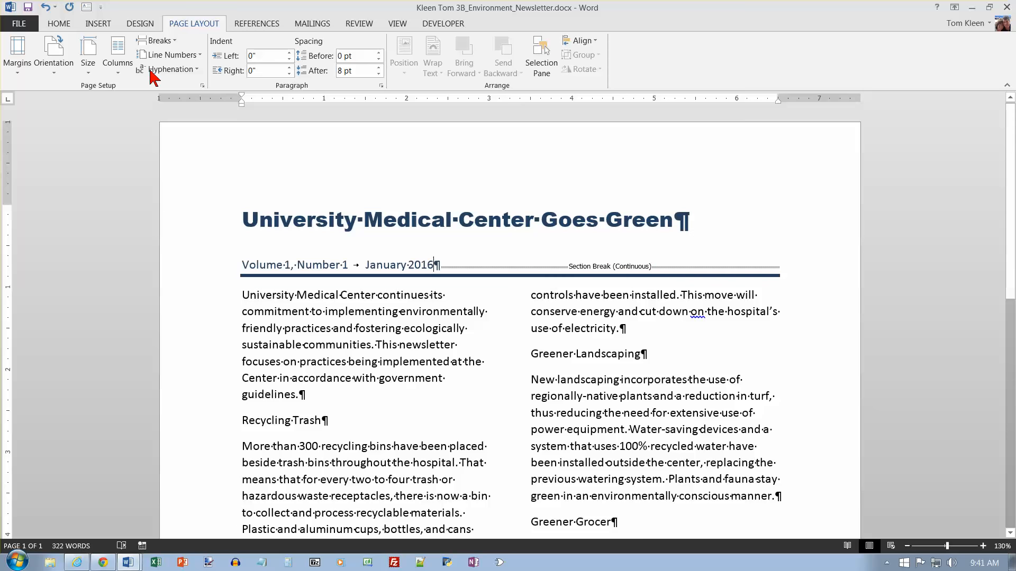
left_click(46, 8)
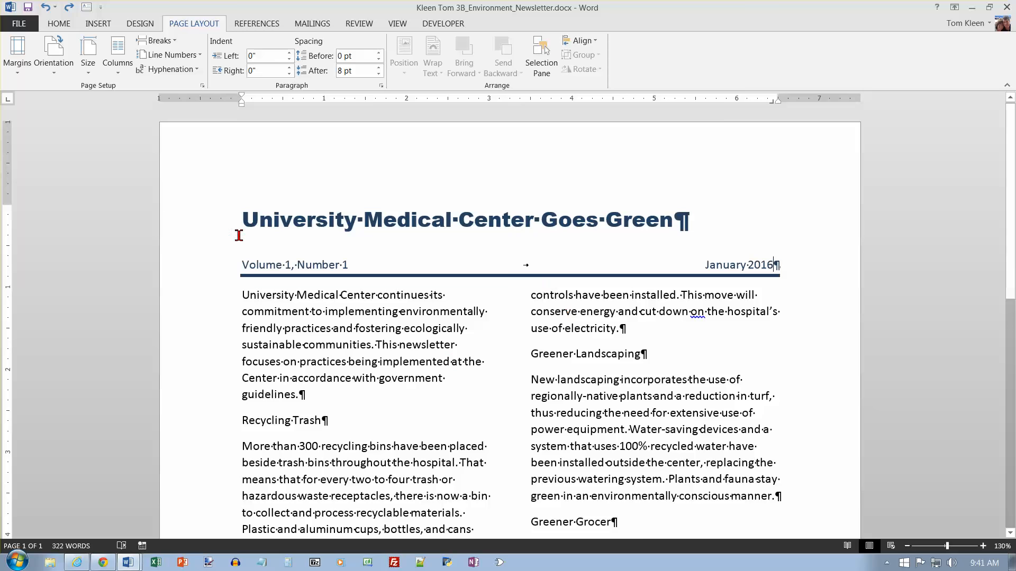
left_click(209, 225)
left_click_drag(205, 255, 200, 268)
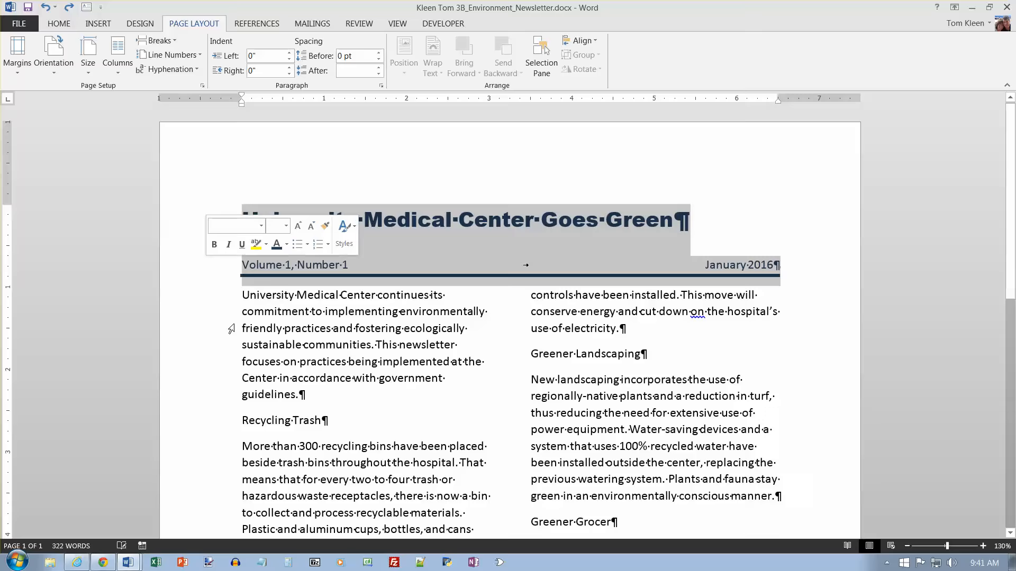
scroll(226, 330, "down", 4)
scroll(217, 244, "up", 2)
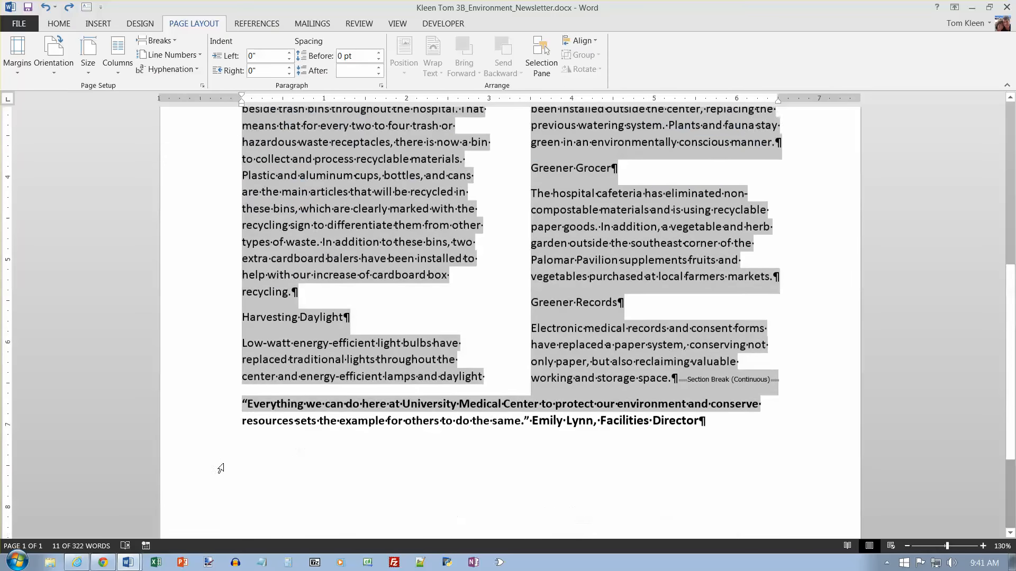
left_click_drag(220, 467, 233, 345)
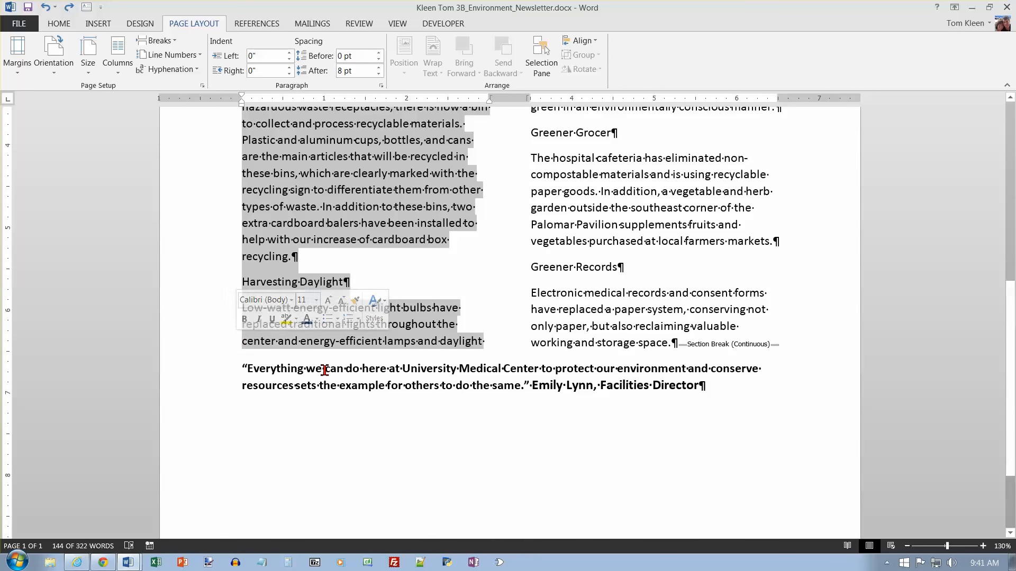
left_click(493, 384)
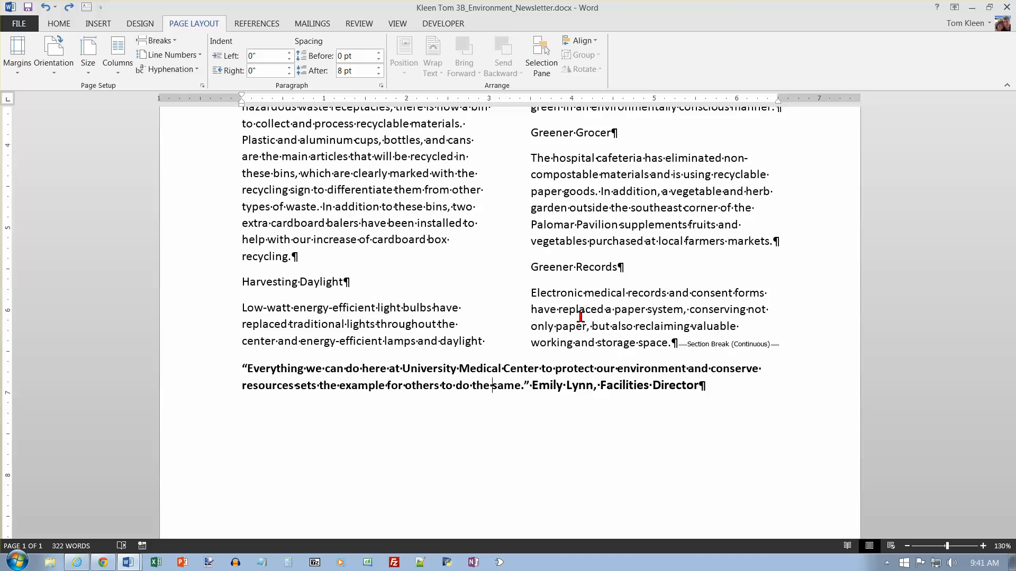
Set the spacing after paragraphs to 6 pt for the two-column text from the introduction through the Greener Records paragraph.
scroll(397, 326, "up", 7)
left_click_drag(241, 235, 746, 564)
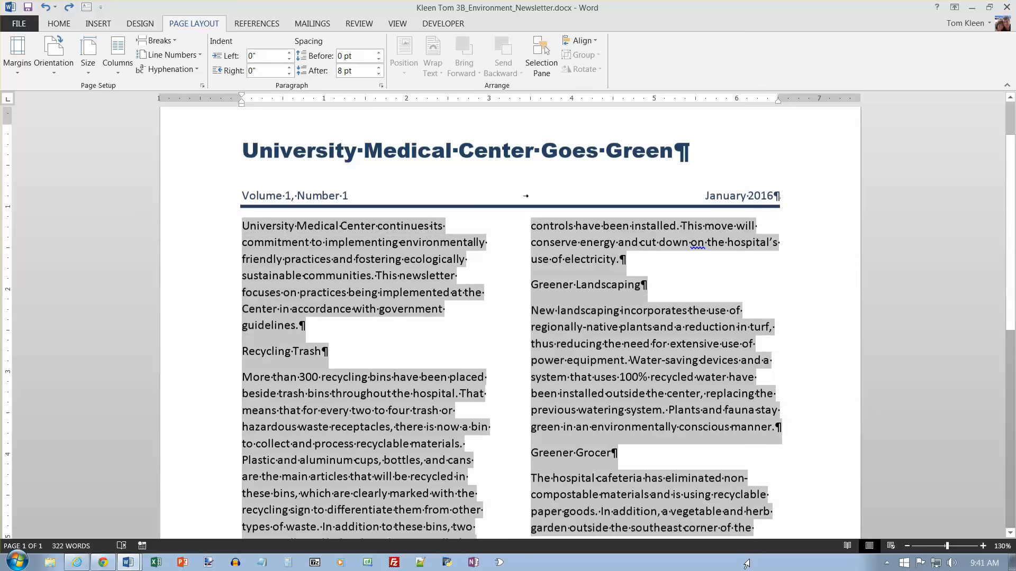
left_click_drag(746, 564, 762, 282)
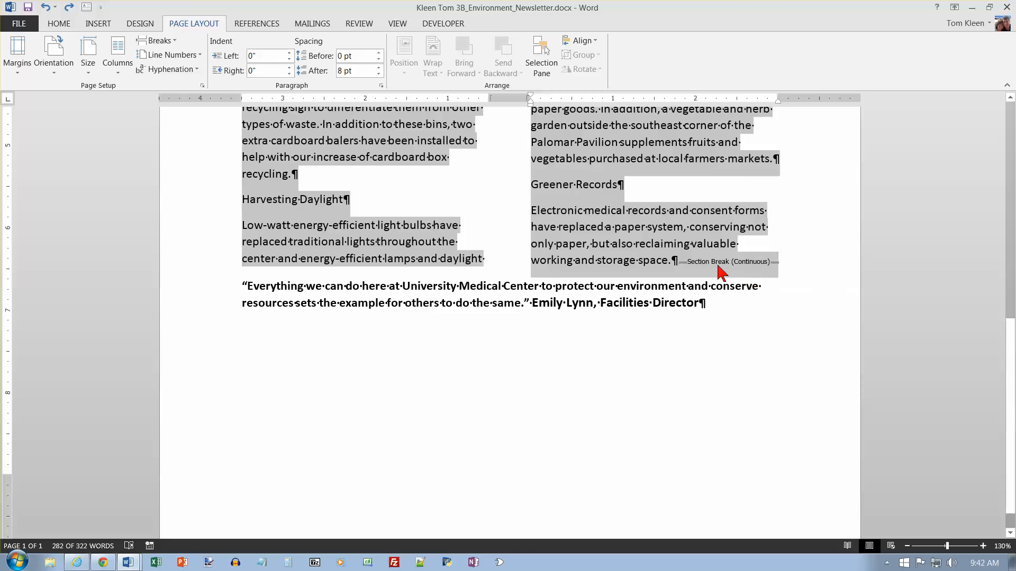
left_click(379, 74)
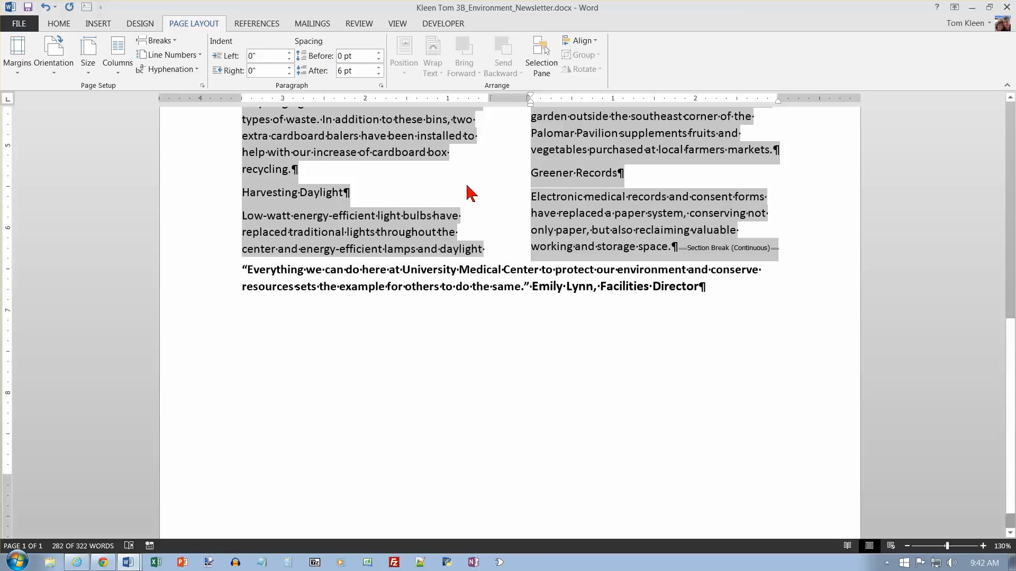
Justify the two-column body text and save the document.
left_click(59, 23)
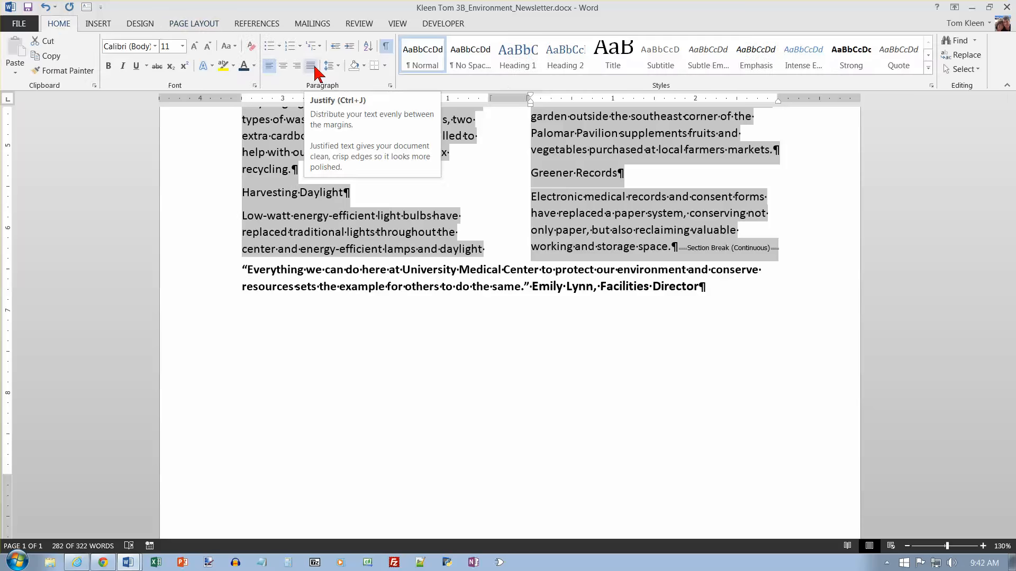
left_click(312, 67)
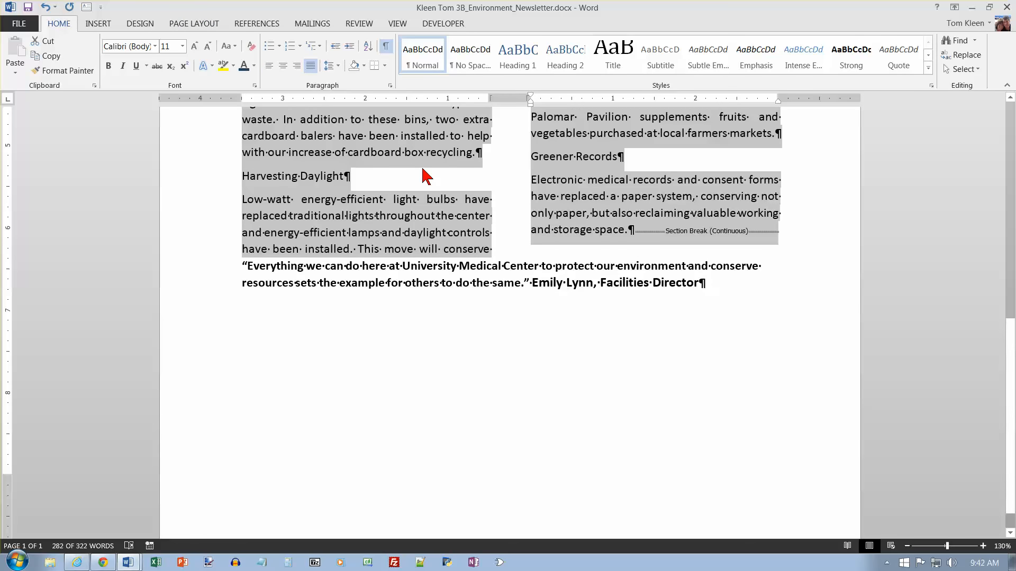
left_click(28, 8)
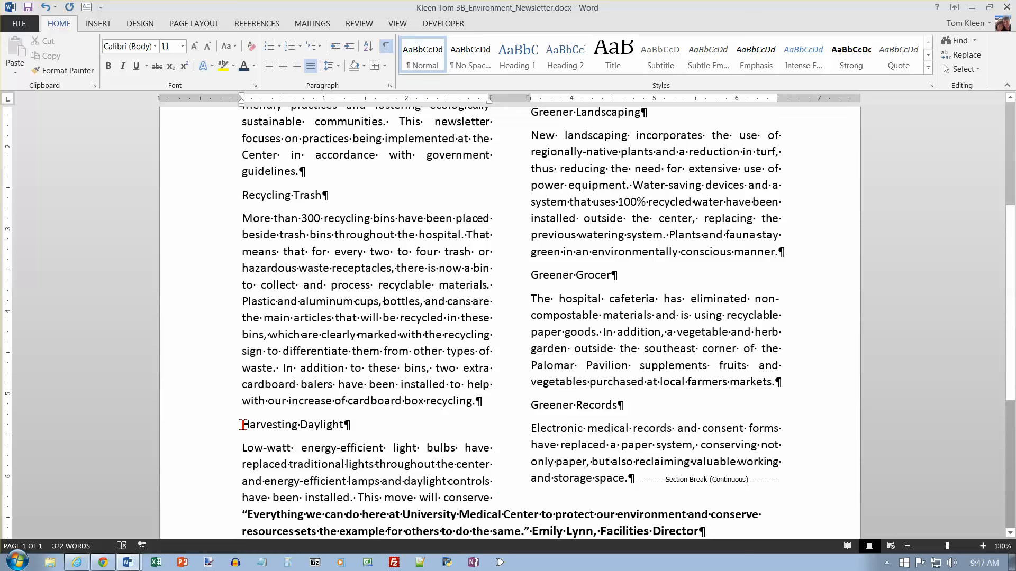
Insert a column break before the Harvesting Daylight heading.
left_click(192, 26)
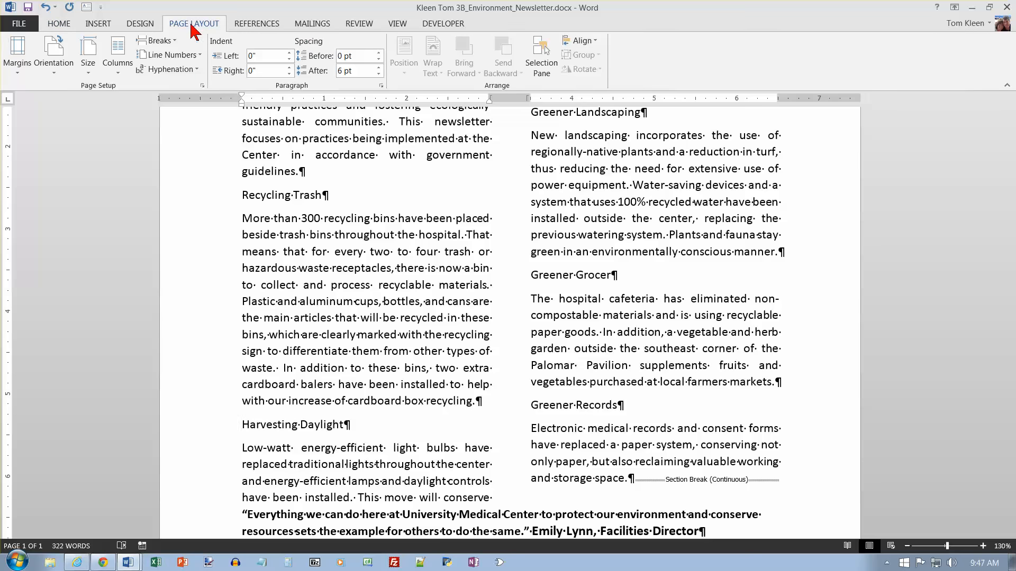
left_click(174, 41)
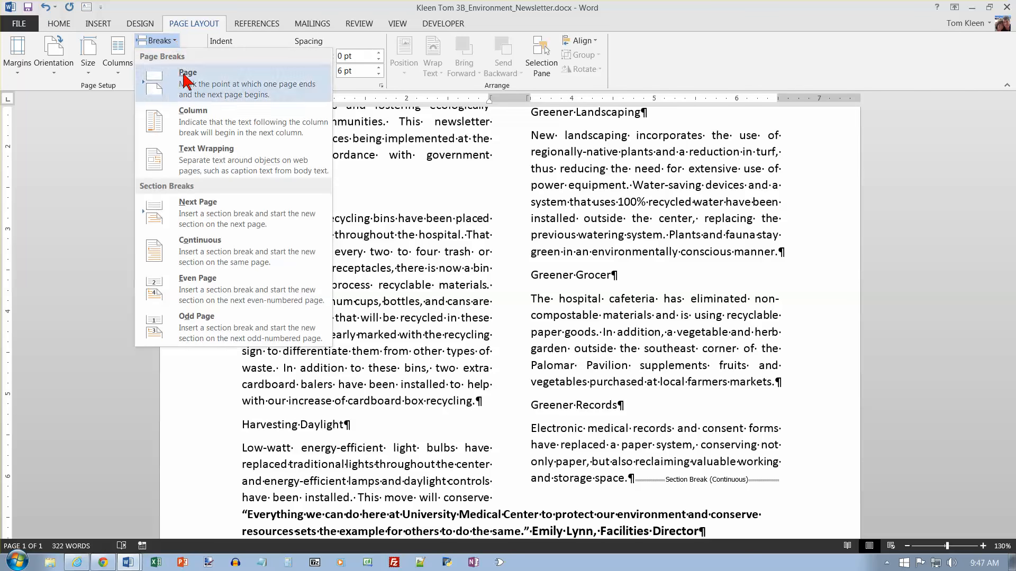
left_click(201, 127)
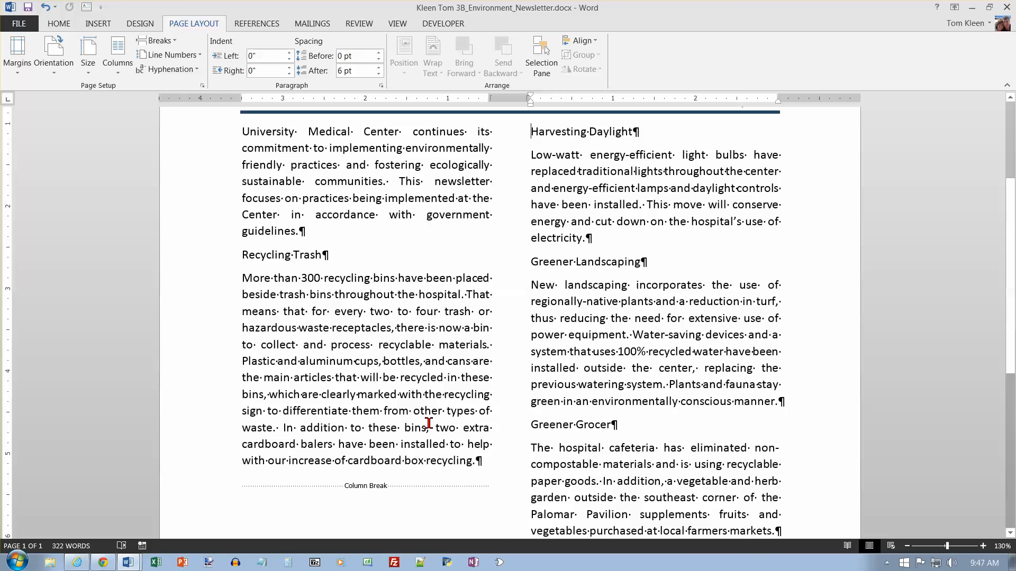
Search online pictures for "recycling bottles" and insert the green recycling bin with yellow bottles at the start of the newsletter title.
key("ctrl+Home")
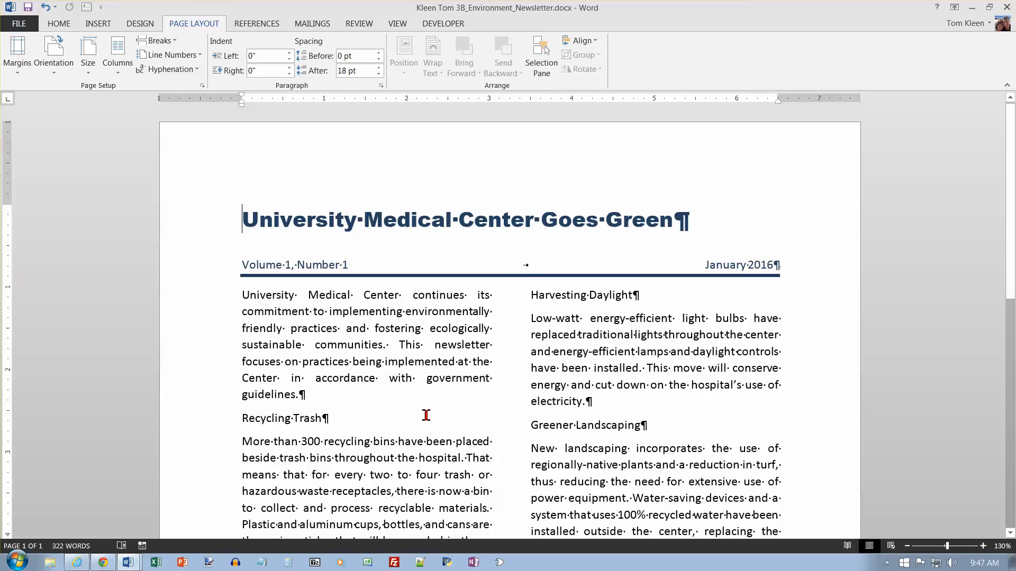
left_click(99, 24)
left_click(130, 55)
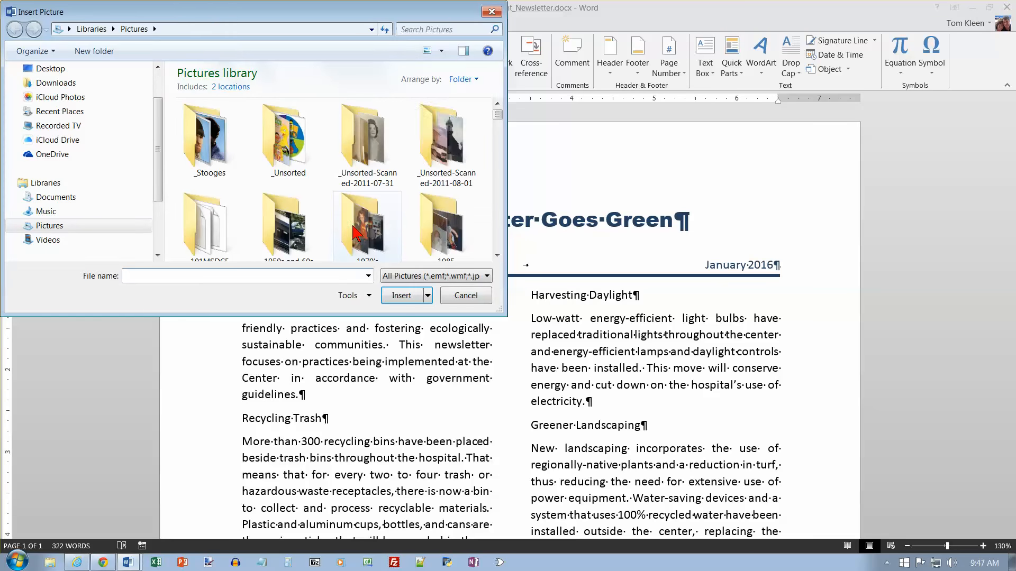
left_click(465, 295)
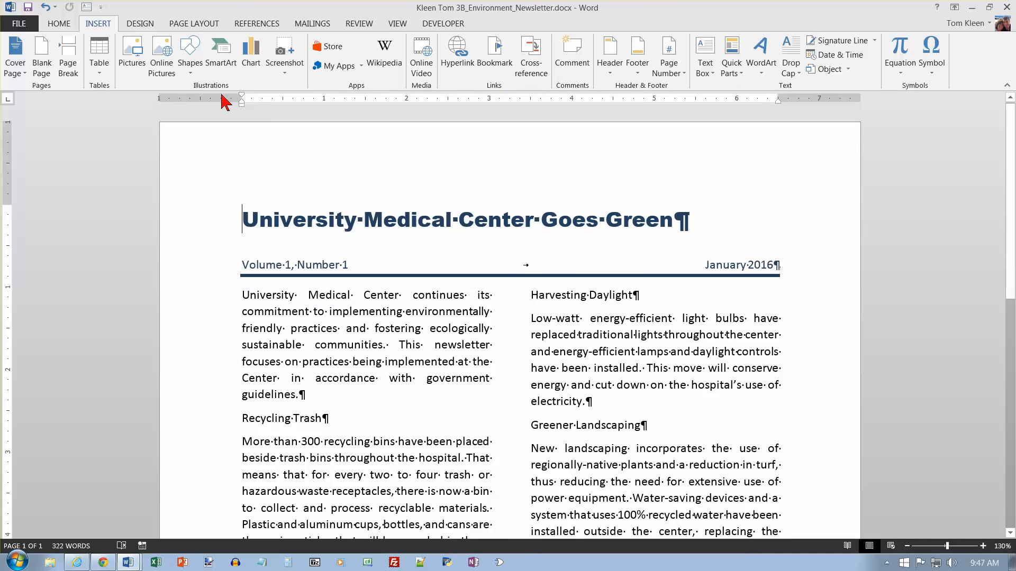
left_click(159, 58)
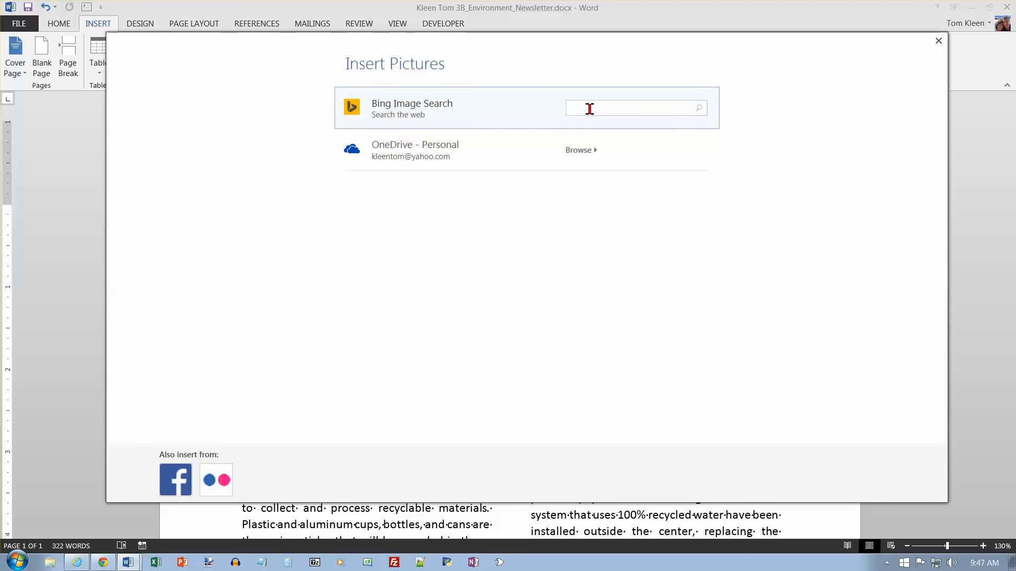
left_click(573, 108)
type("recycling bottles")
key("Return")
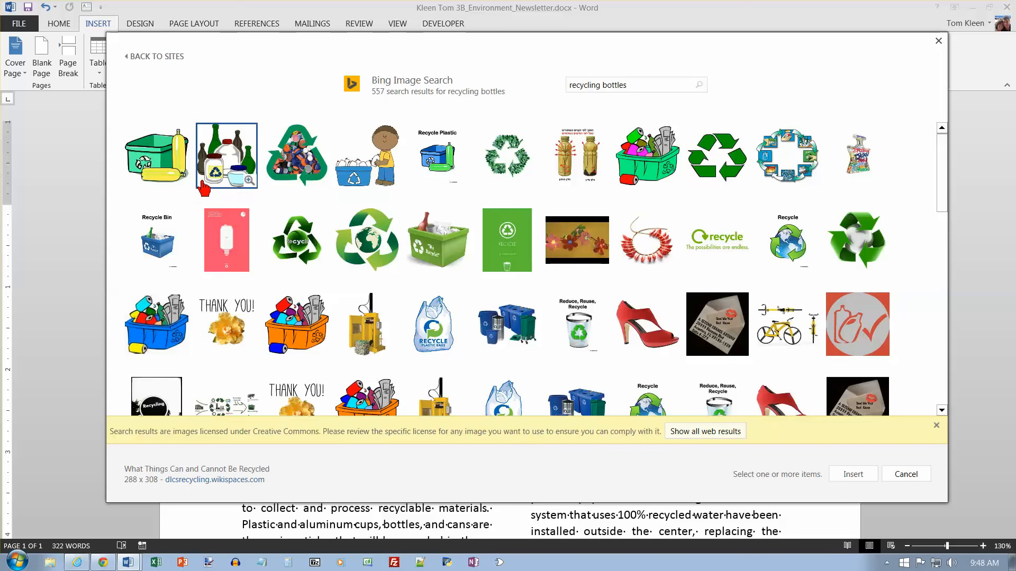
left_click(162, 168)
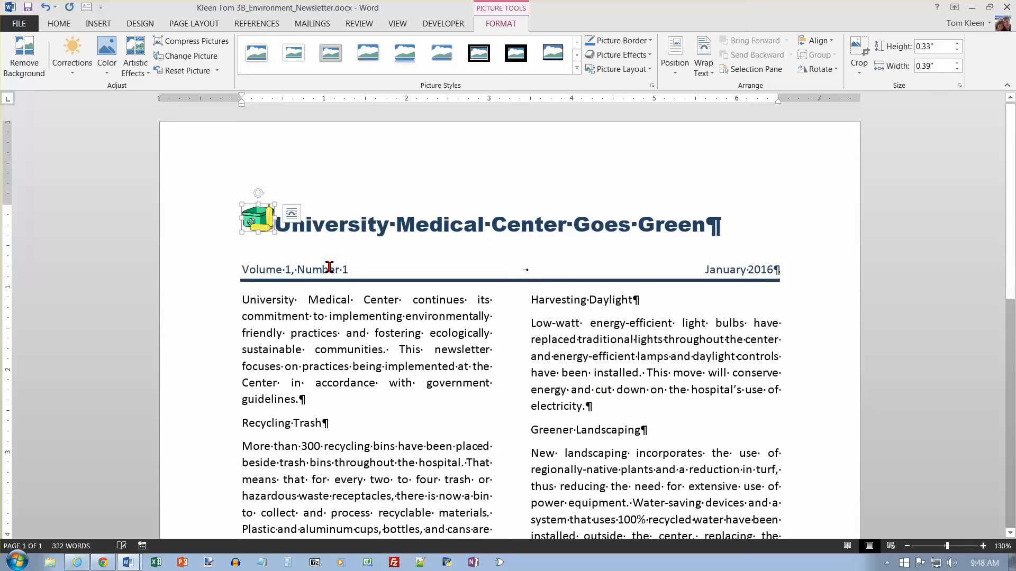
left_click(279, 233)
left_click(259, 221)
Search online pictures for "green recycling symbol" and insert the first image at the end of the bold quotation below the columns.
scroll(540, 360, "down", 6)
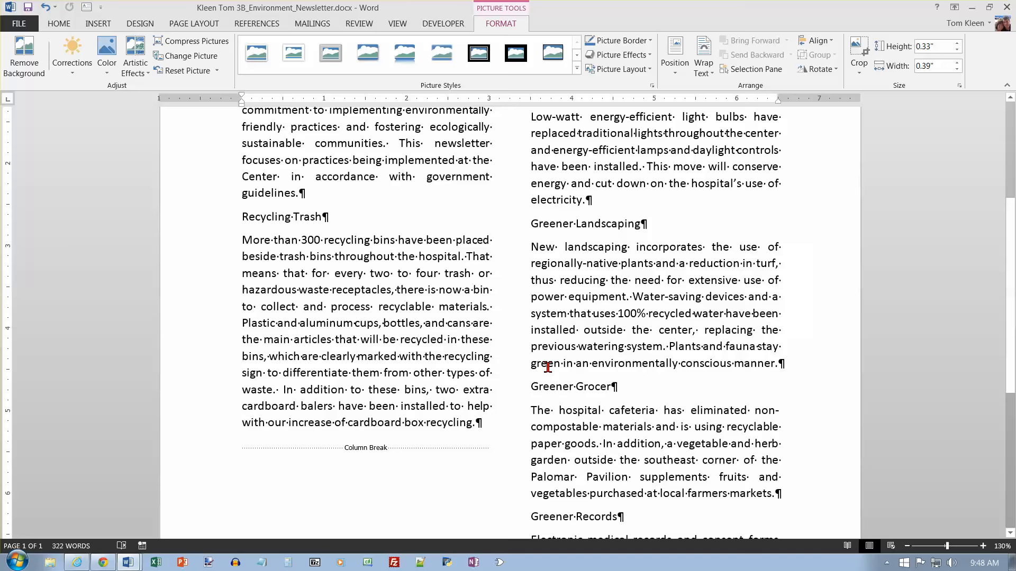
scroll(547, 367, "down", 9)
left_click(719, 333)
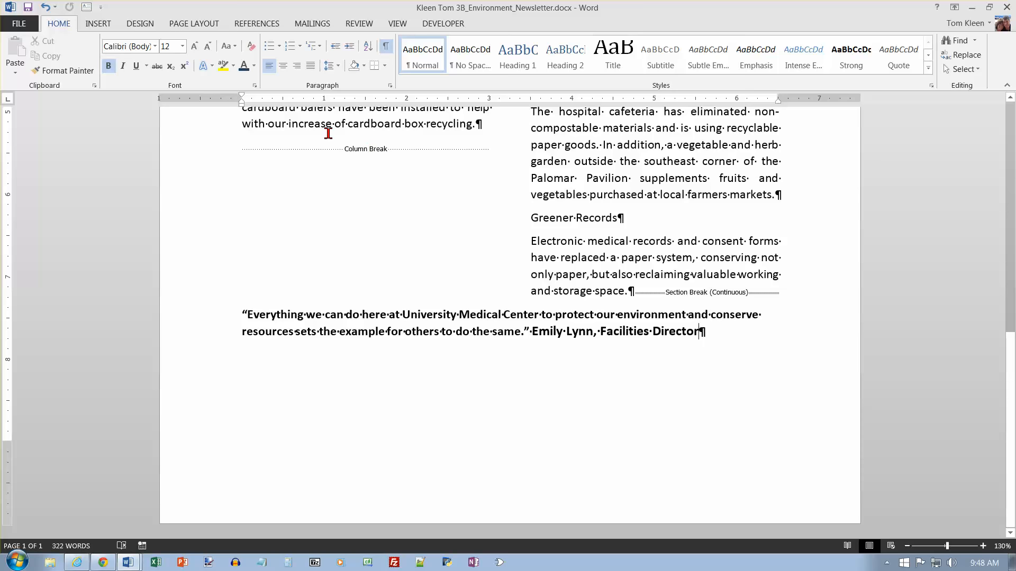
left_click(104, 25)
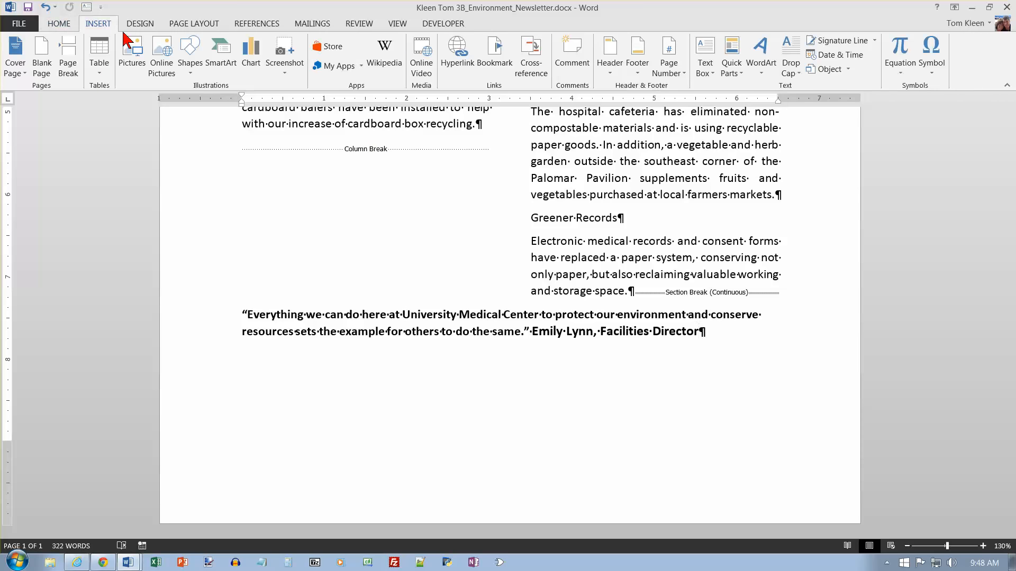
left_click(167, 67)
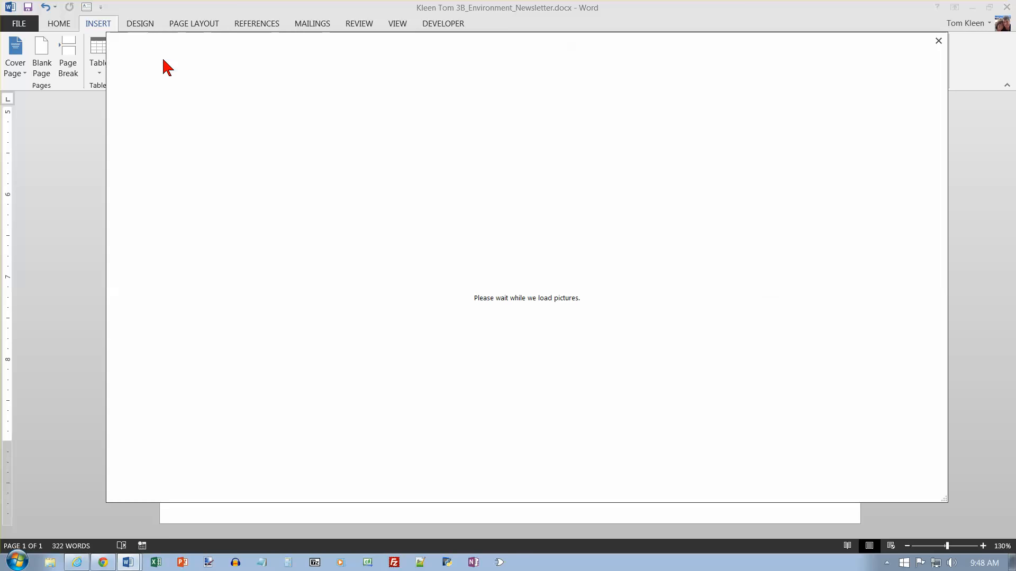
type("gre")
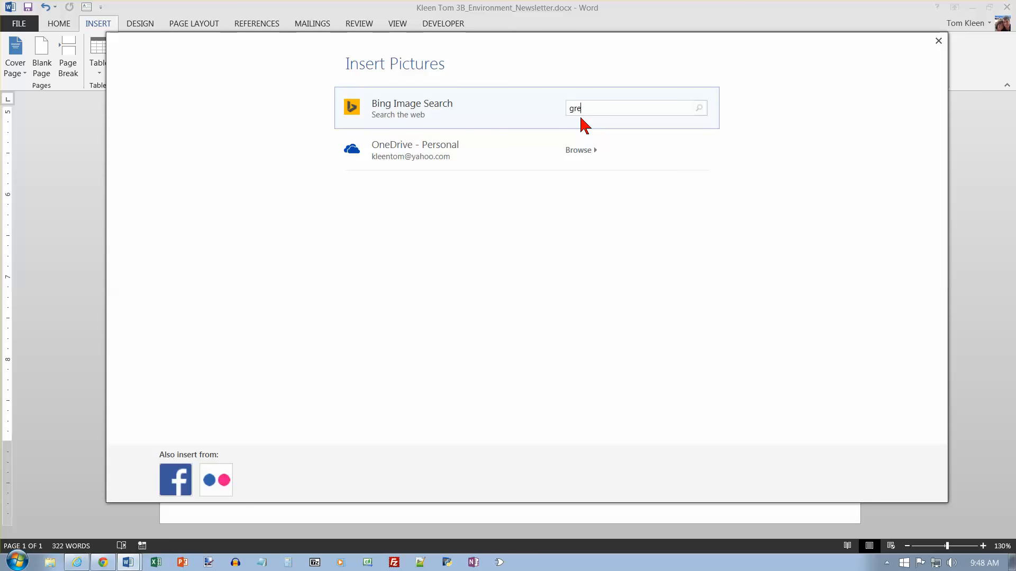
type("en recycling symbol")
key("Return")
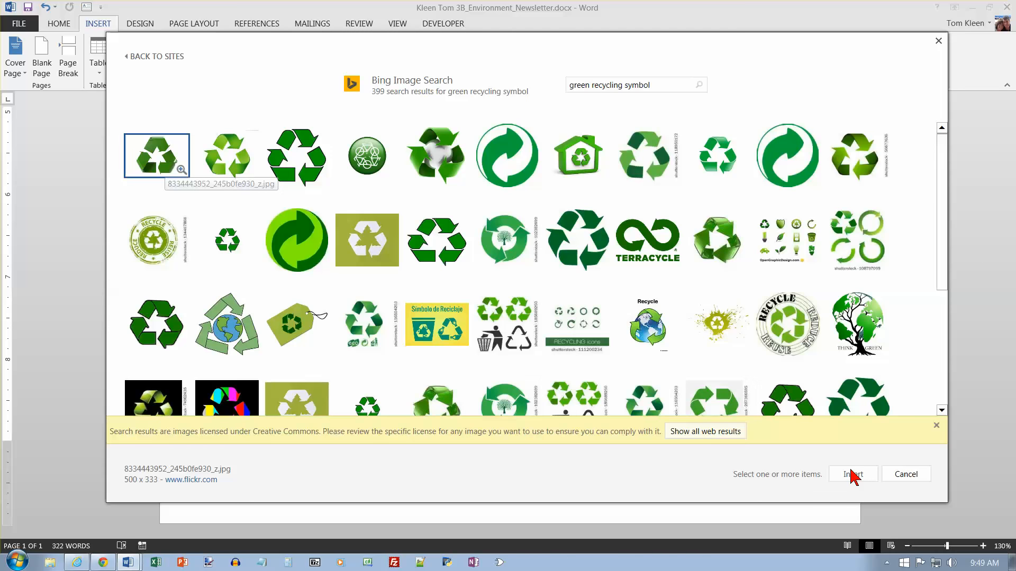
left_click(853, 475)
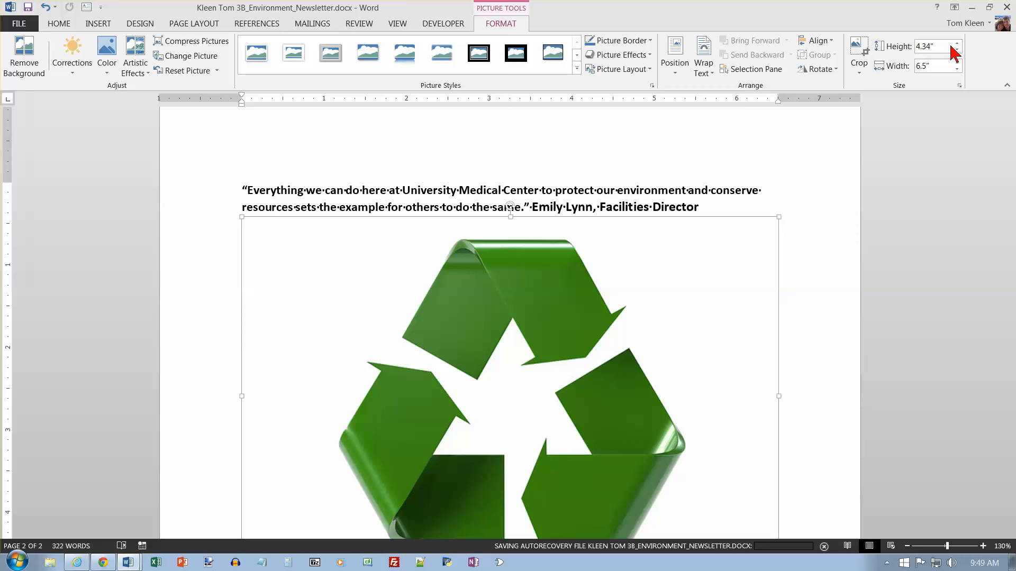
Set the height of the green recycling symbol picture to 0.5".
left_click(951, 47)
type(".5")
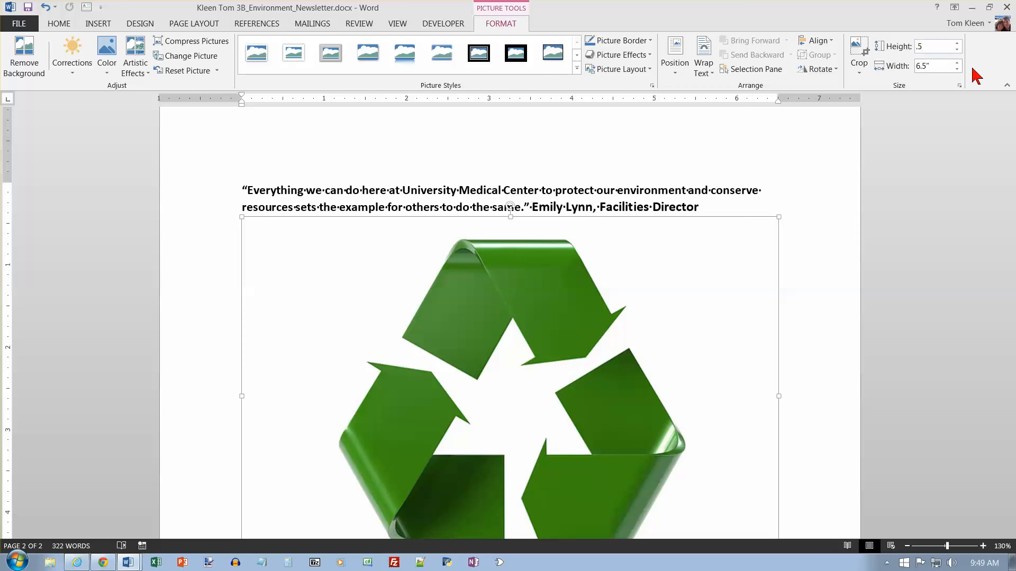
left_click(938, 68)
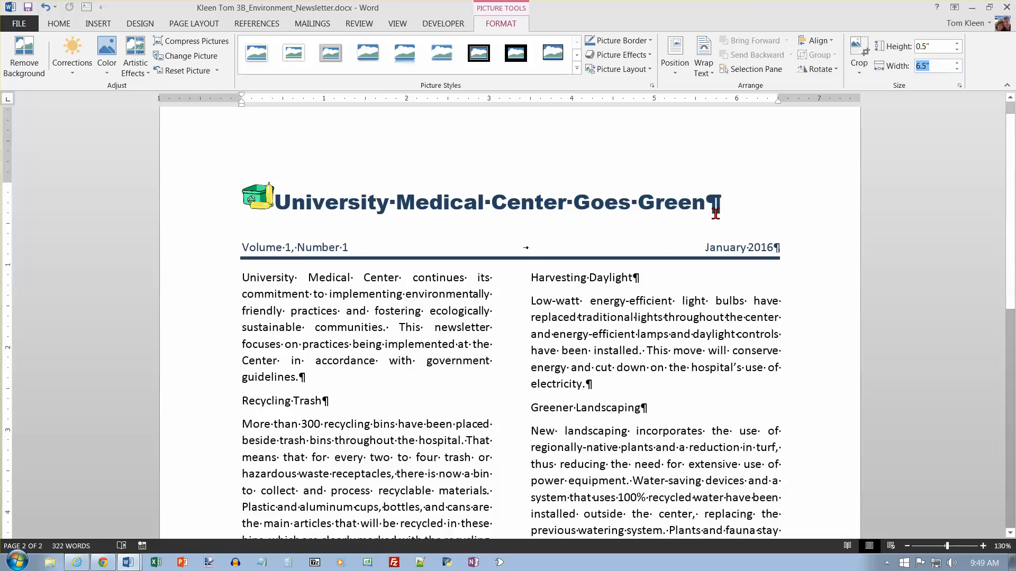
Apply Square text wrapping to the recycling symbol picture at the end of the document.
left_click(721, 239)
key("ctrl+End")
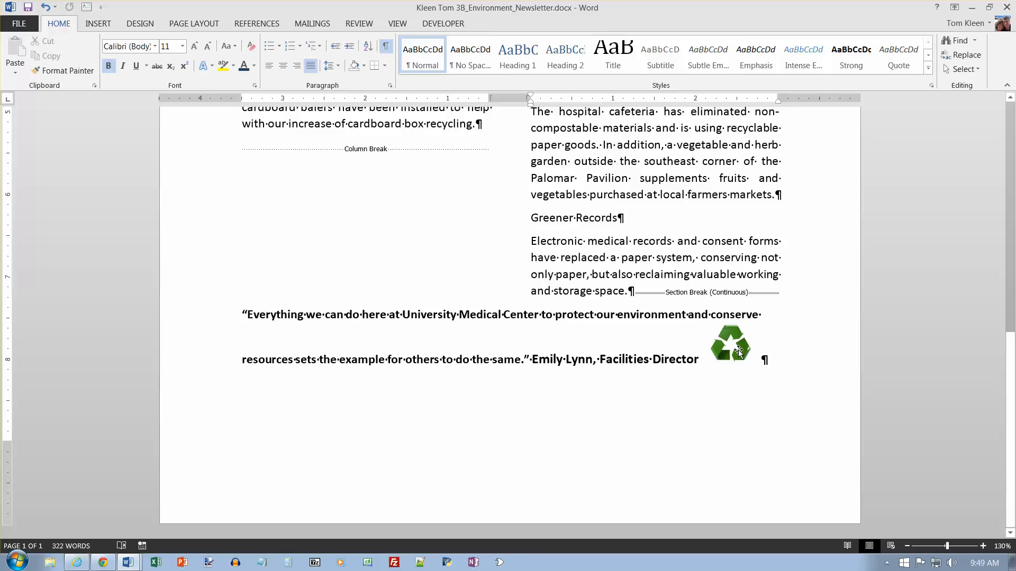
left_click(738, 350)
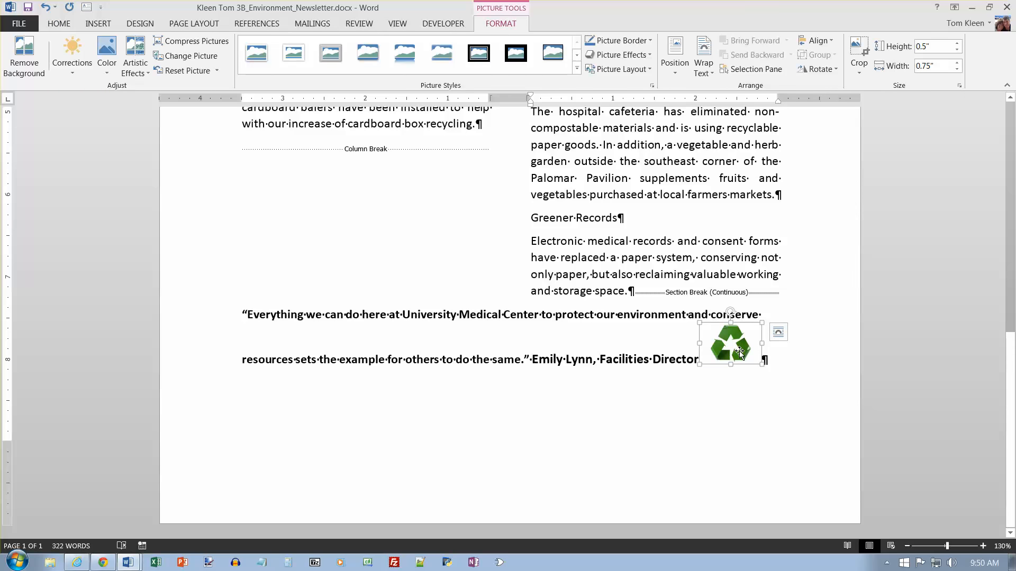
left_click(778, 334)
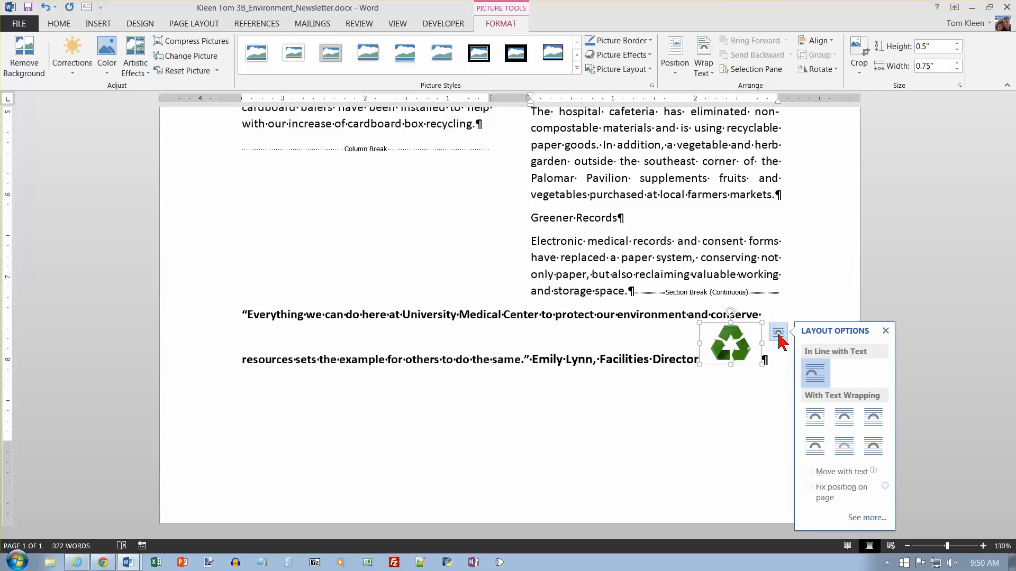
left_click(818, 418)
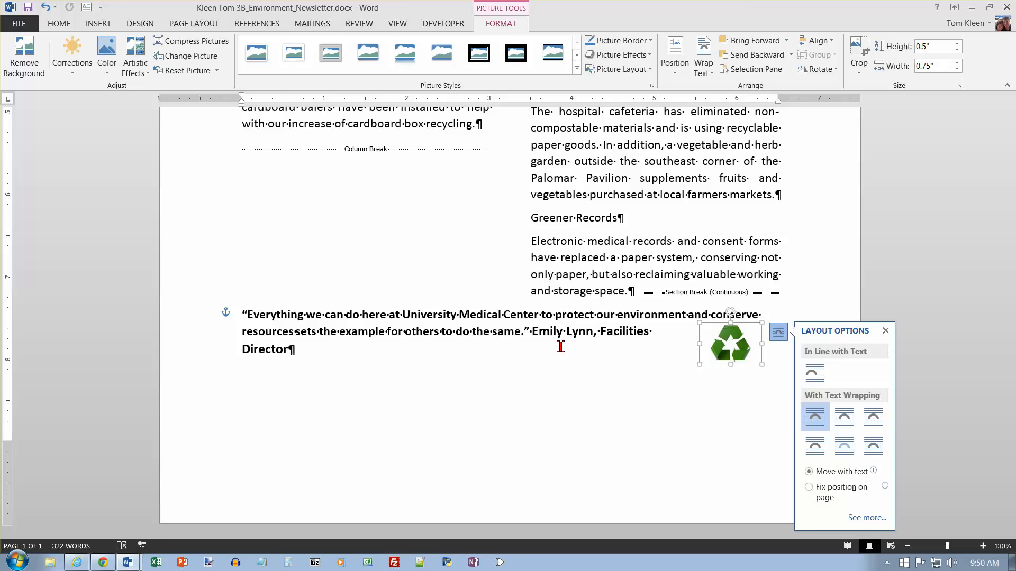
Center the bold quotation below the columns and add an empty paragraph after it.
left_click(667, 316)
key("ctrl+e")
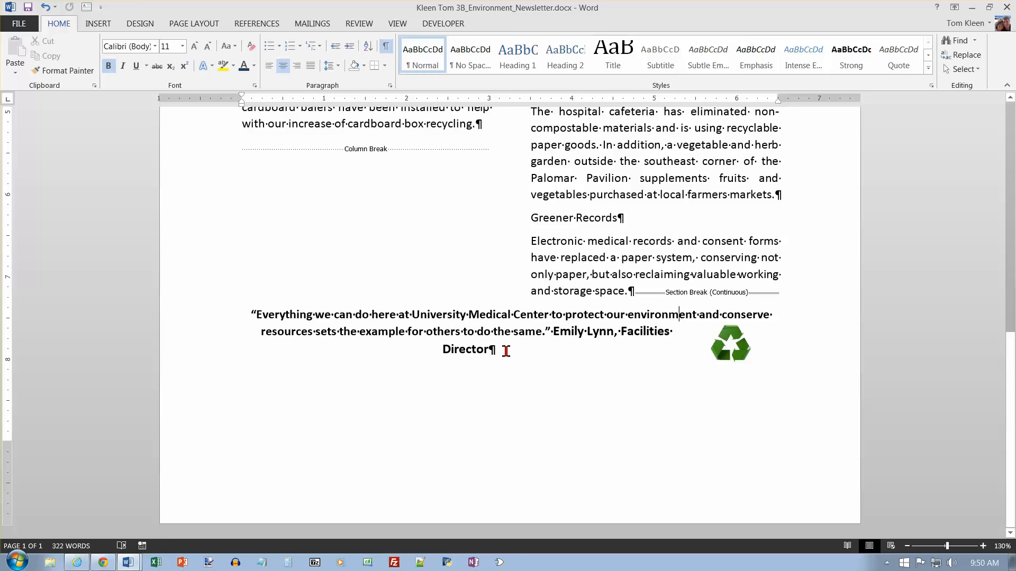
left_click(529, 351)
key("Return")
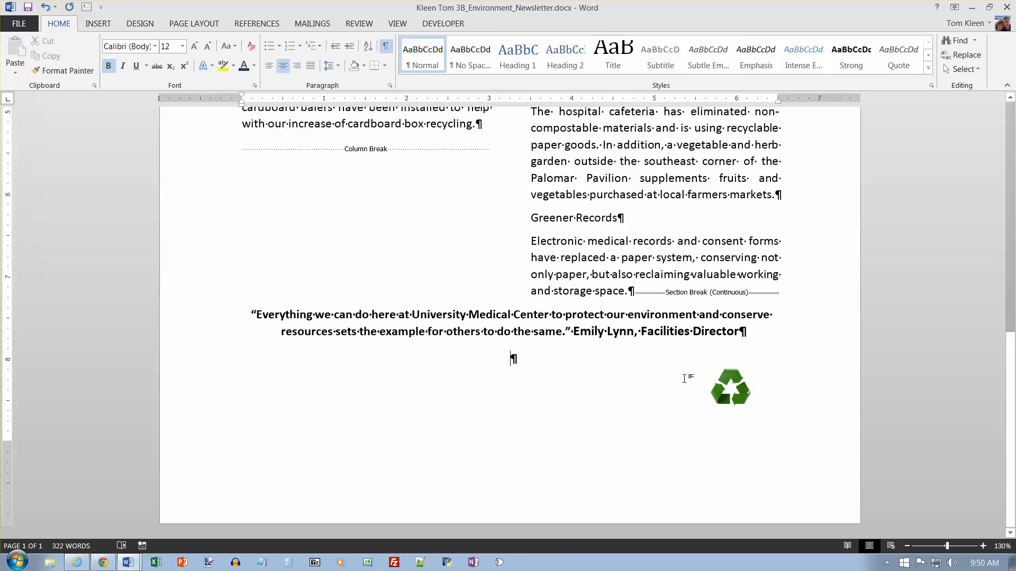
Move the recycling symbol to the middle beneath the quotation and align it to the center of the margins.
left_click(727, 386)
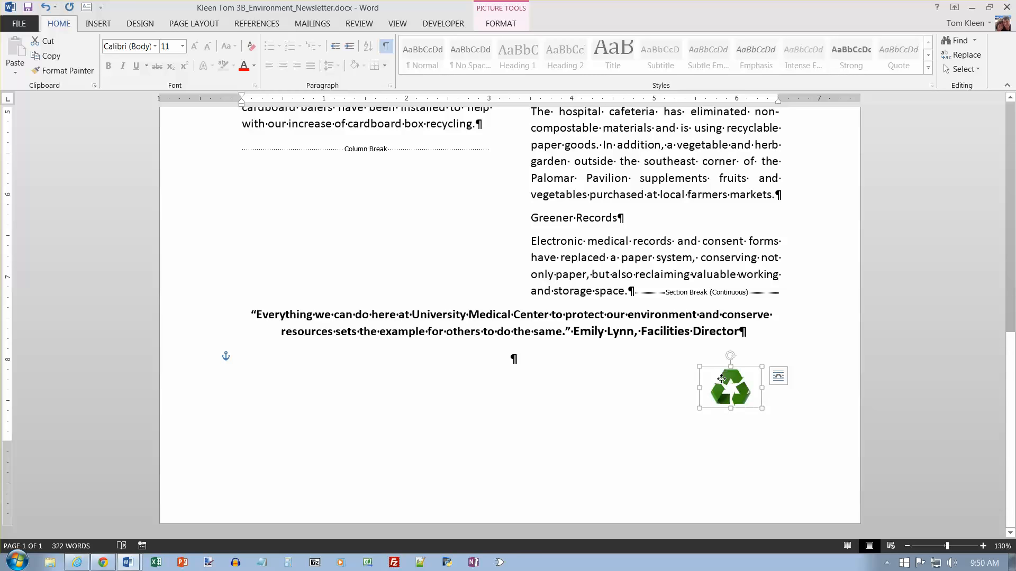
left_click_drag(721, 379, 518, 366)
left_click(501, 24)
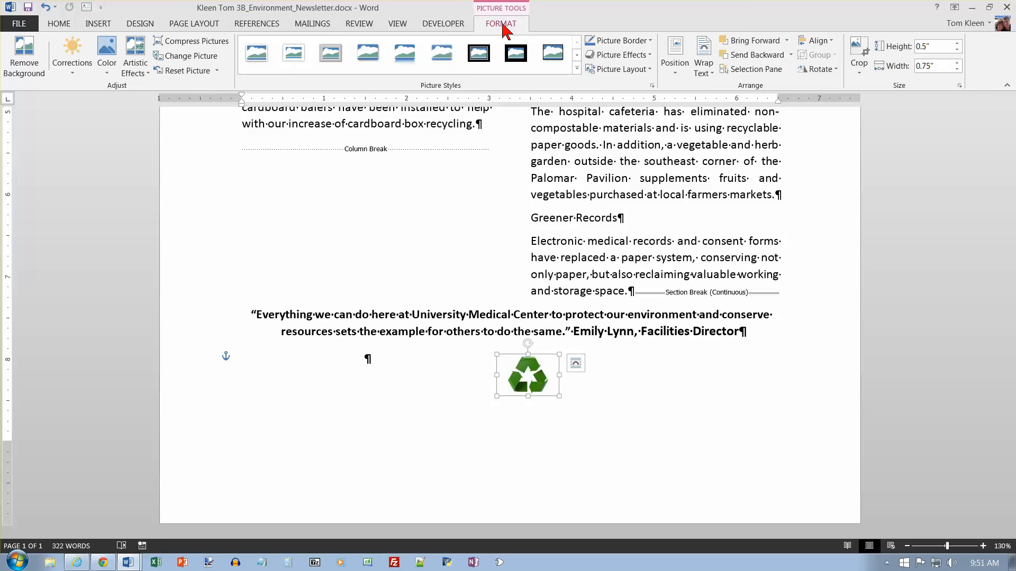
left_click(830, 41)
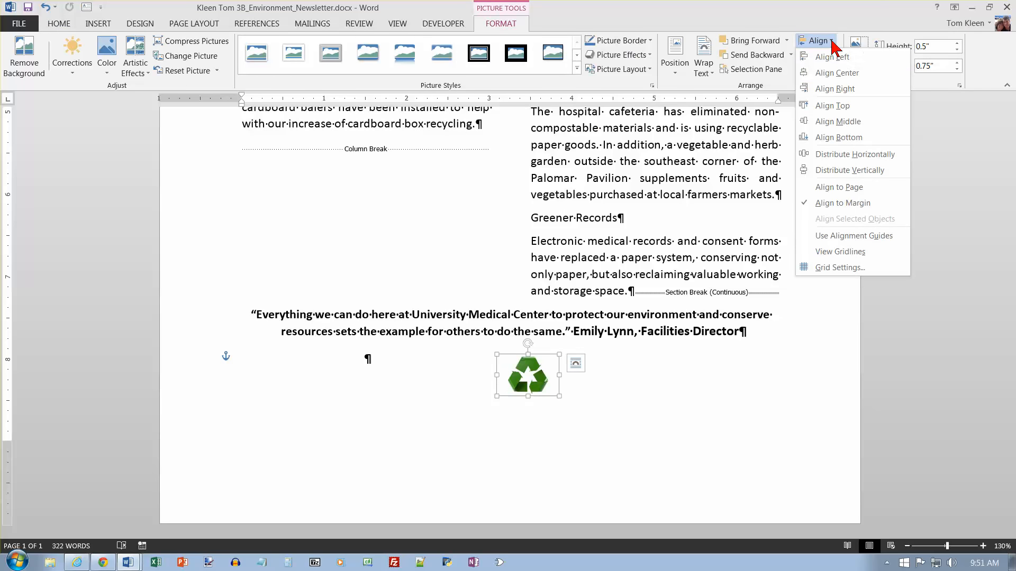
left_click(835, 74)
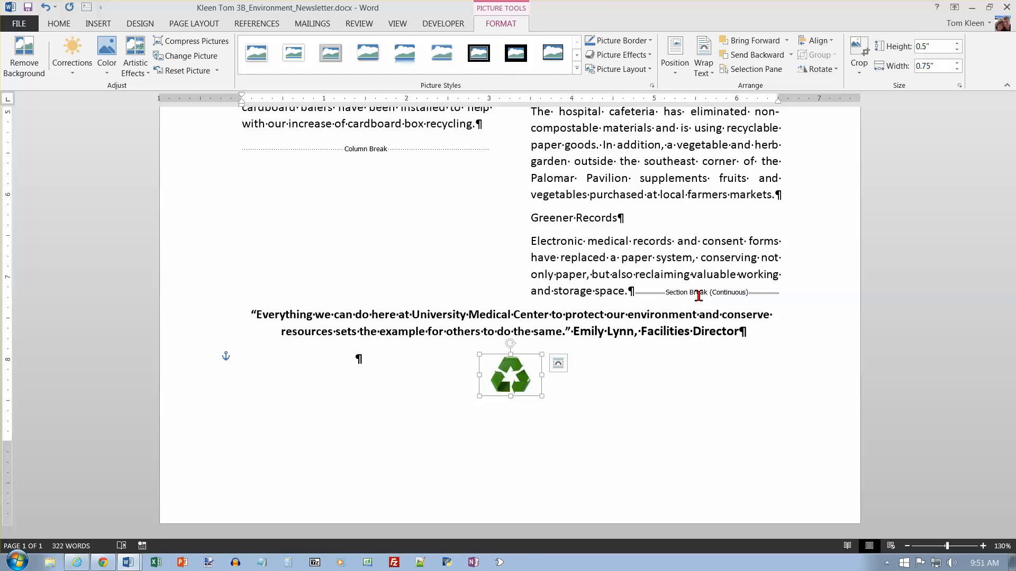
Check the recycling symbol's detailed layout position settings and its center alignment relative to the margins.
left_click(675, 69)
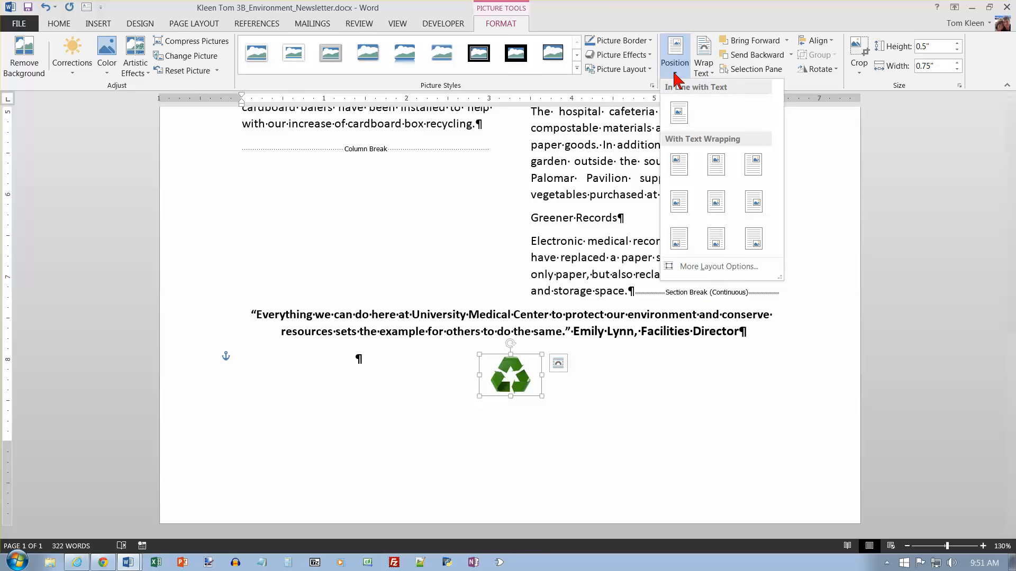
left_click(704, 270)
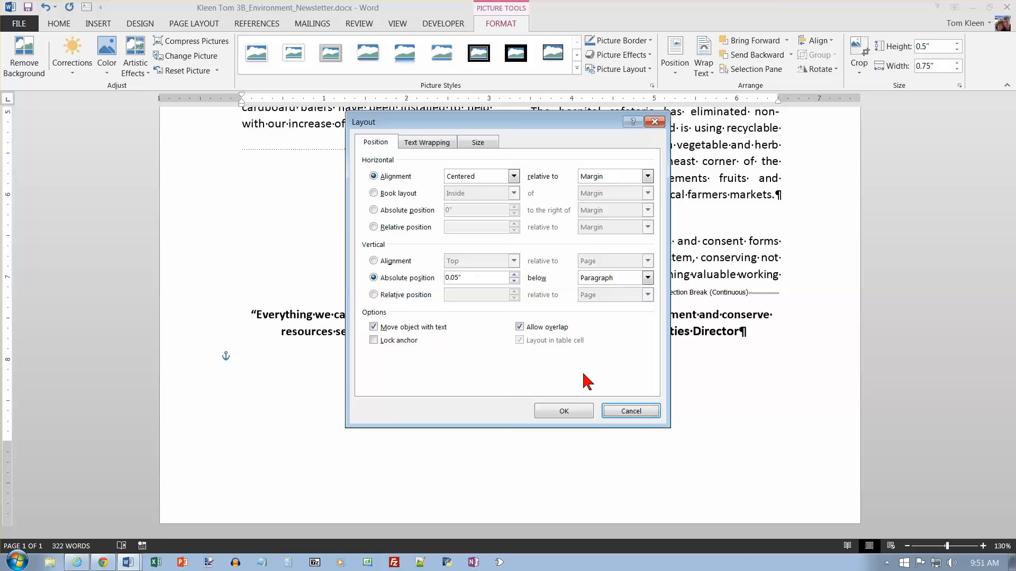
left_click(635, 412)
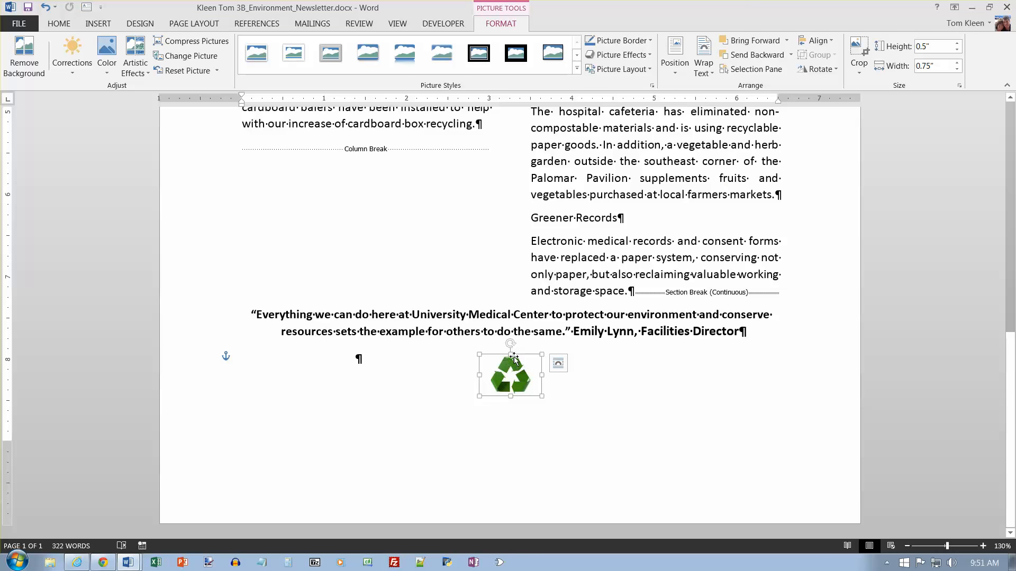
left_click(830, 42)
left_click(835, 74)
left_click(831, 43)
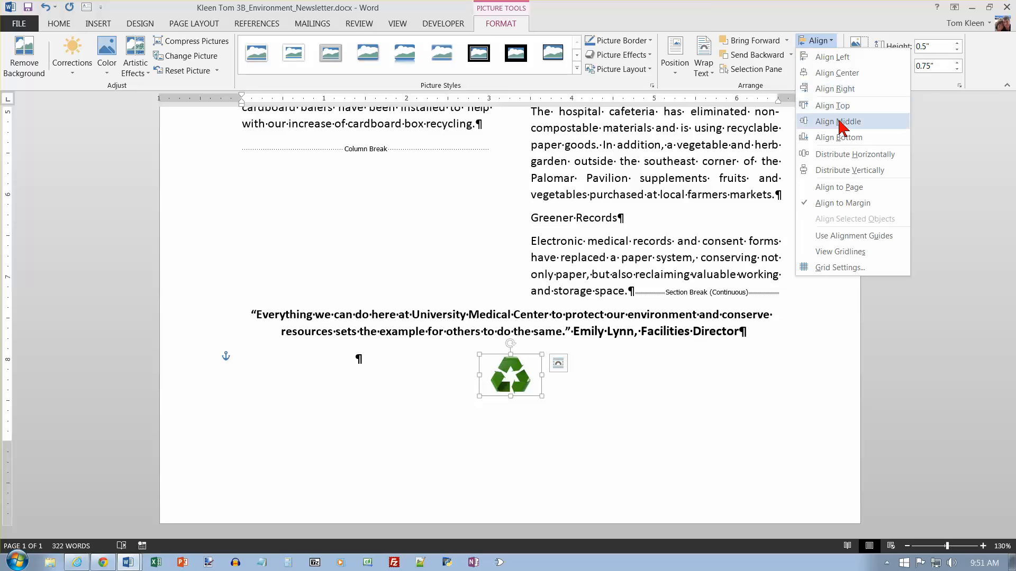
left_click(820, 40)
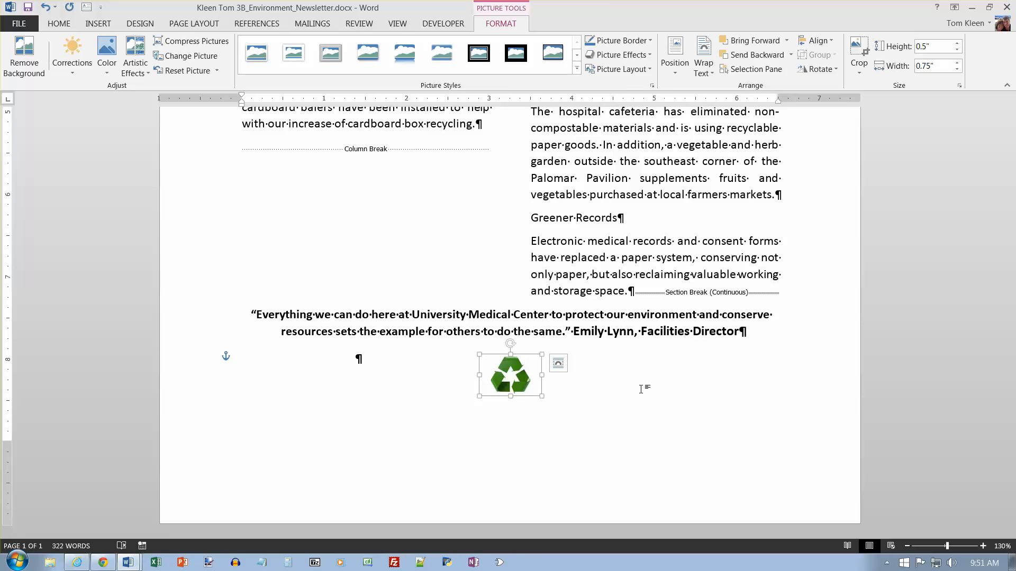
Delete the recycling bin picture at the start of the newsletter title.
key("ctrl+Home")
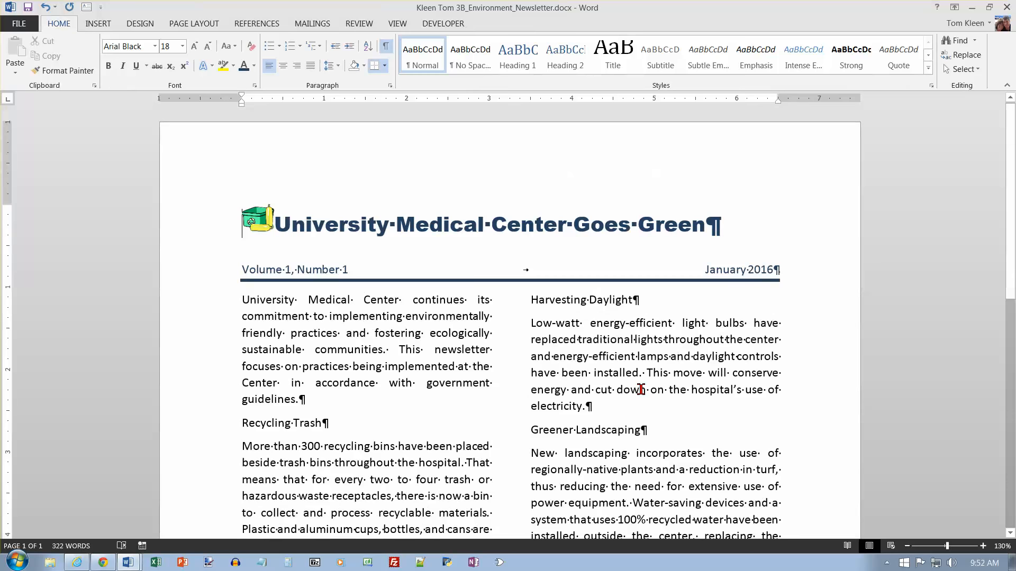
left_click(260, 218)
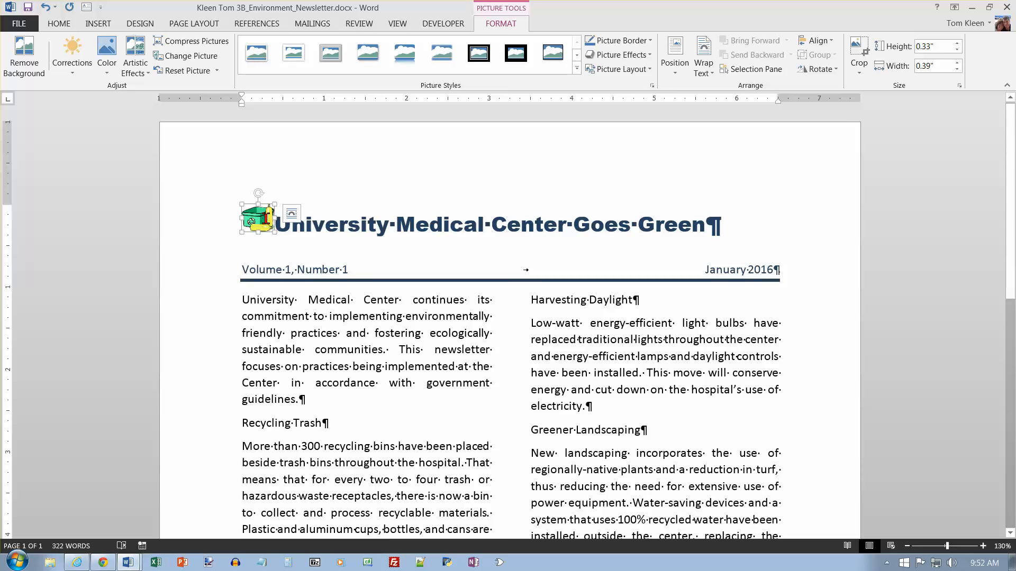
key("Delete")
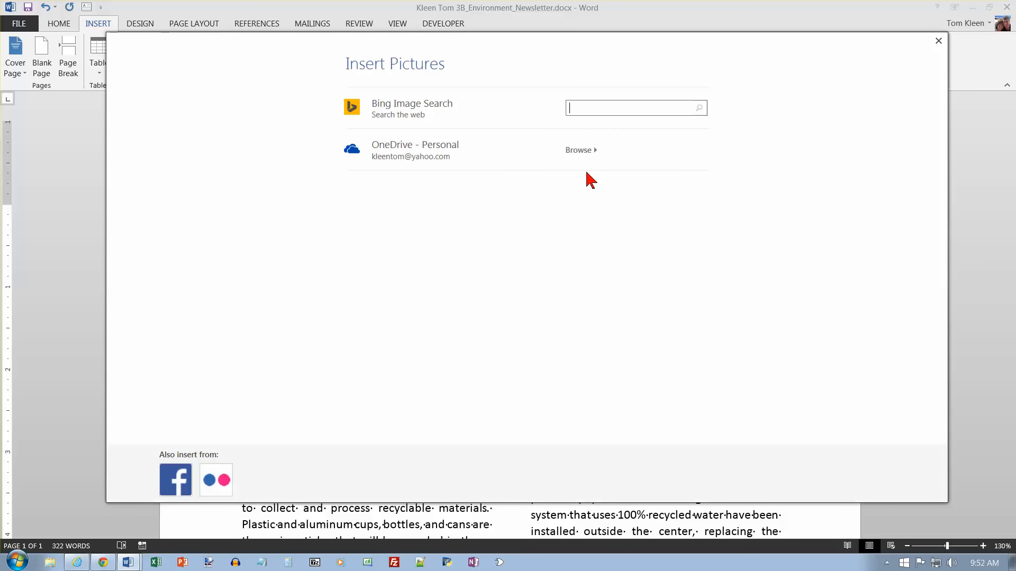
Search online pictures for "recycling bottles" and look through the results for a suitable bottle image.
type("rec")
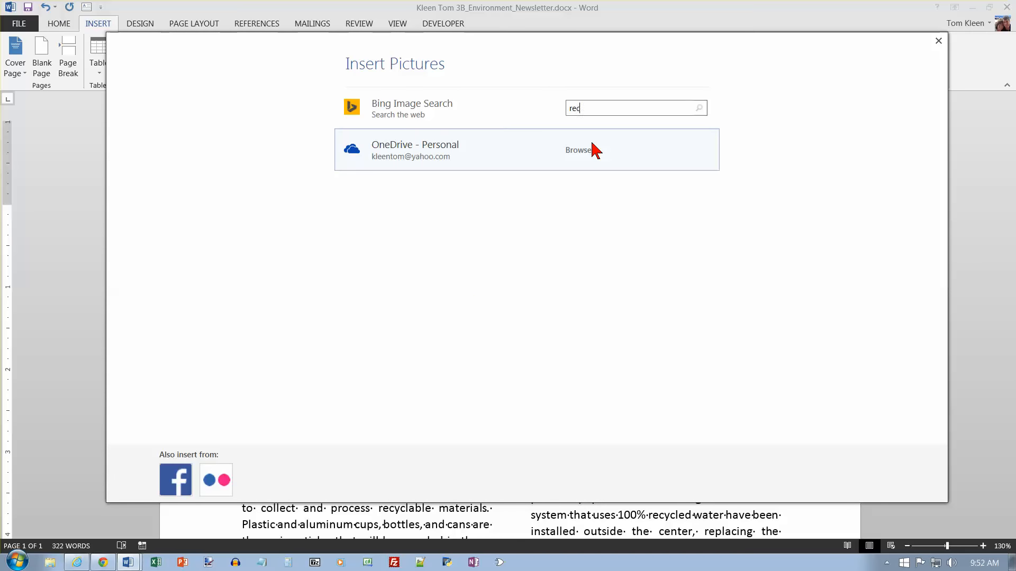
type("ycling bottles")
key("Return")
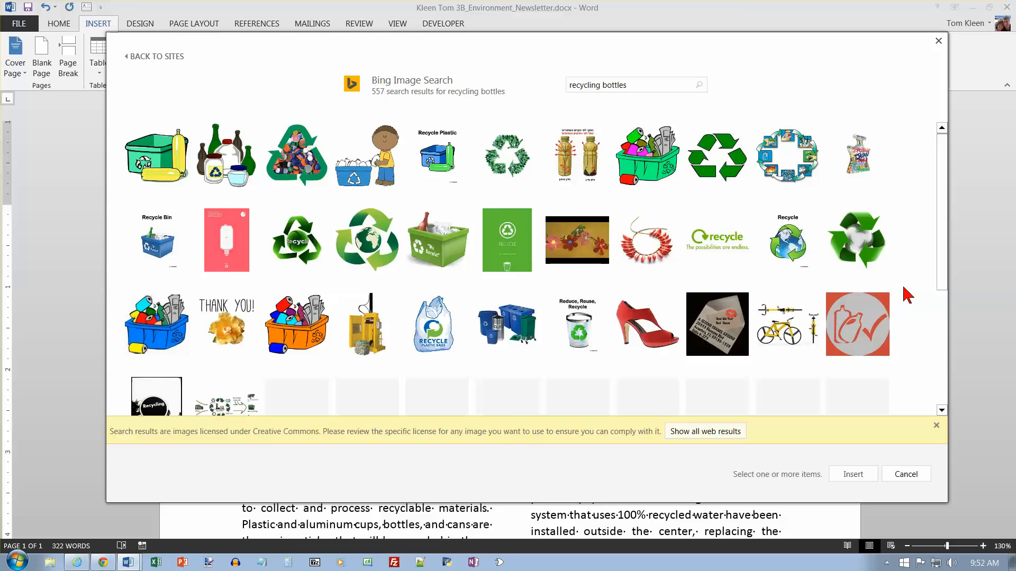
scroll(908, 296, "down", 5)
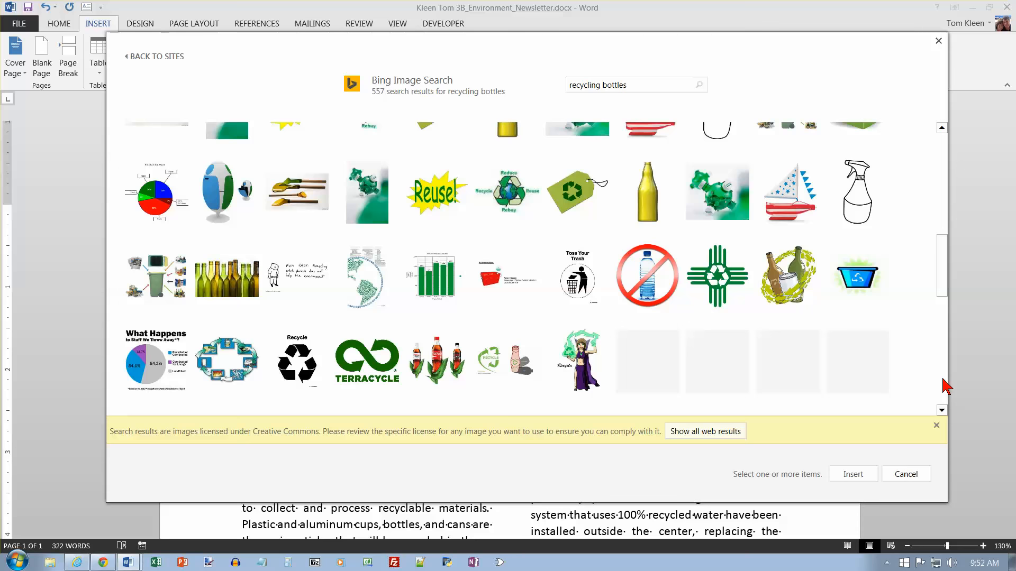
left_click(943, 380)
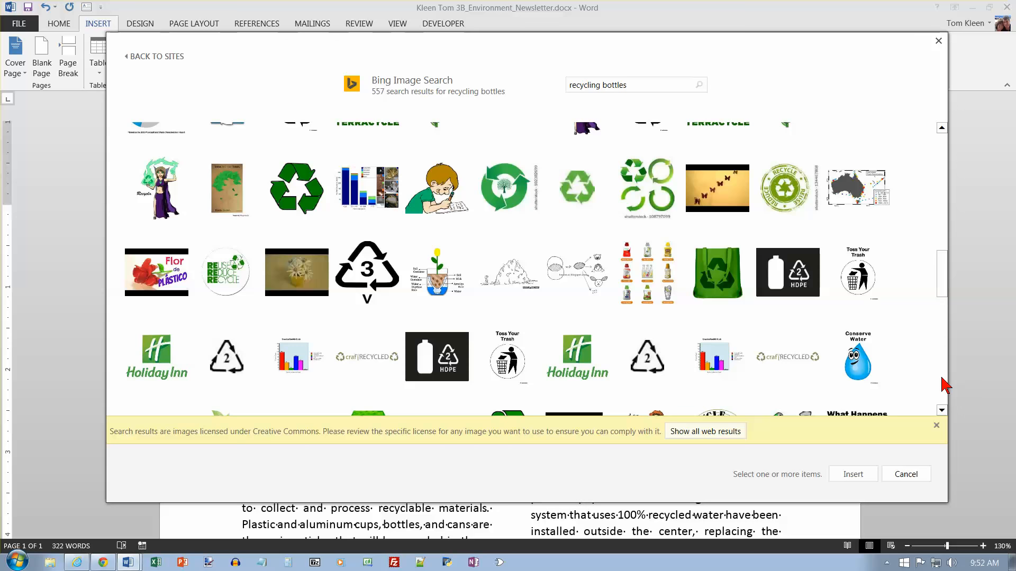
left_click(942, 382)
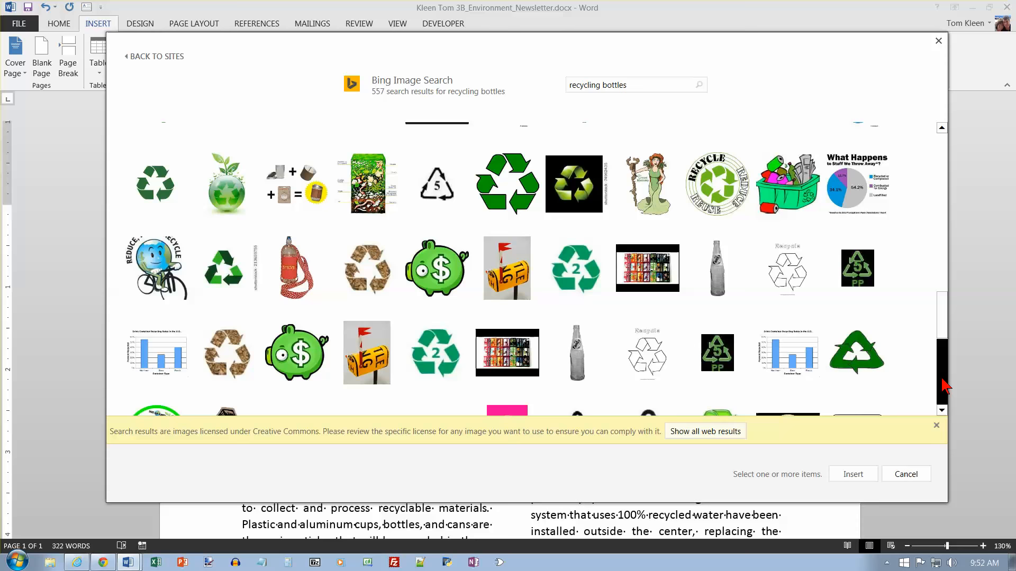
left_click(944, 390)
left_click(944, 396)
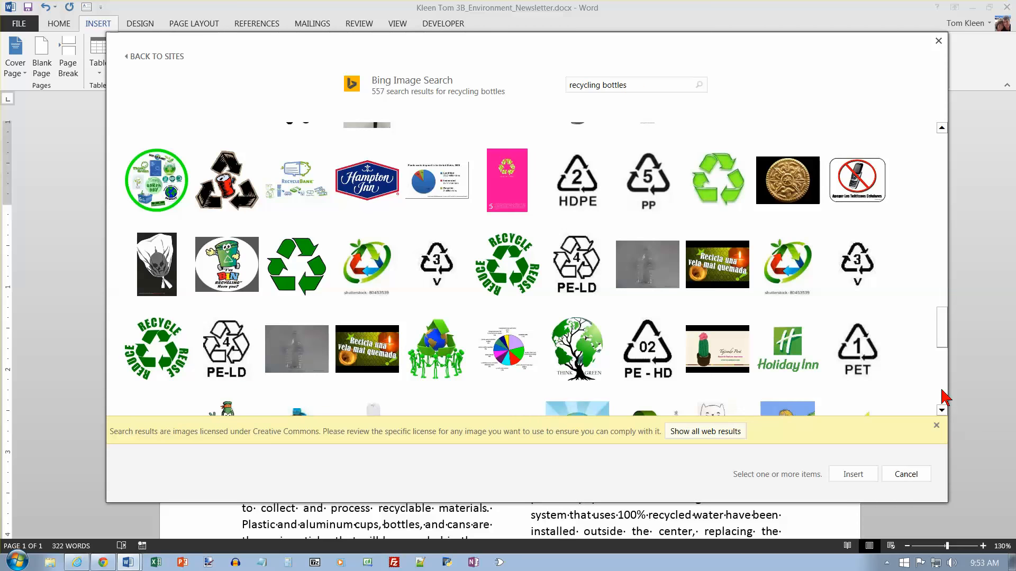
left_click(945, 397)
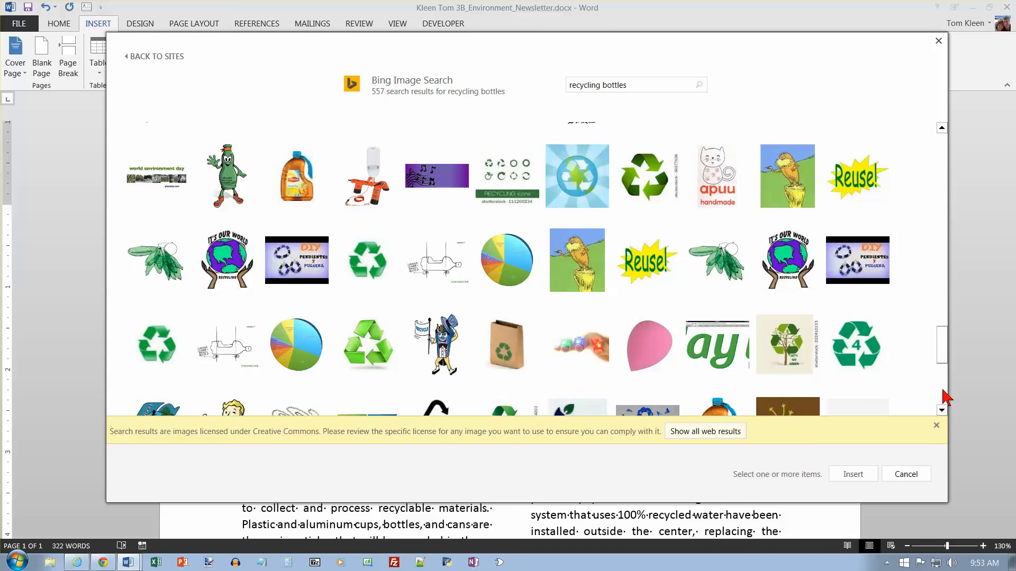
Change the online picture search to "recycle bottles".
left_click(601, 84)
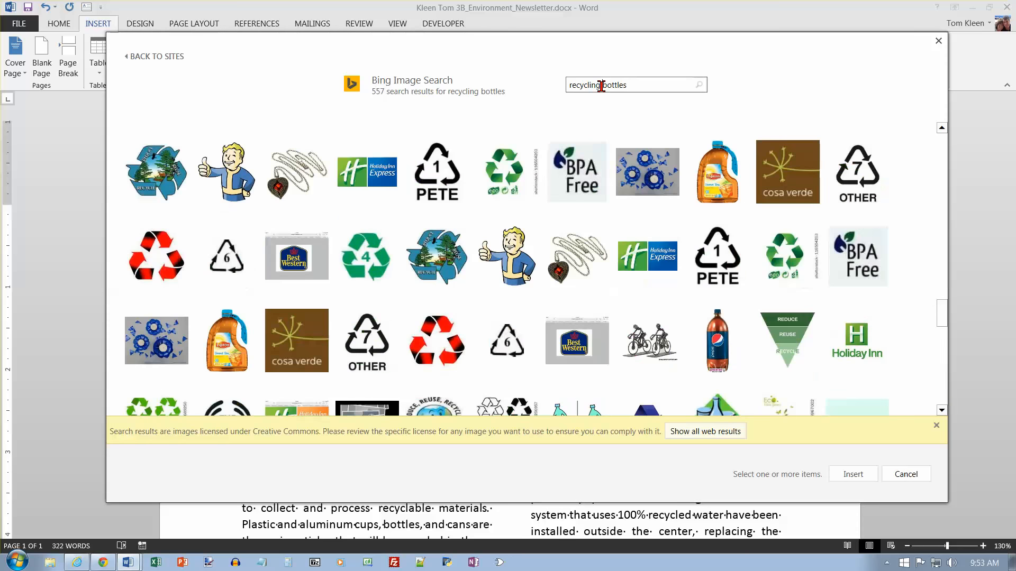
key("BackSpace")
key("BackSpace")
key("BackSpace")
type("e")
key("Return")
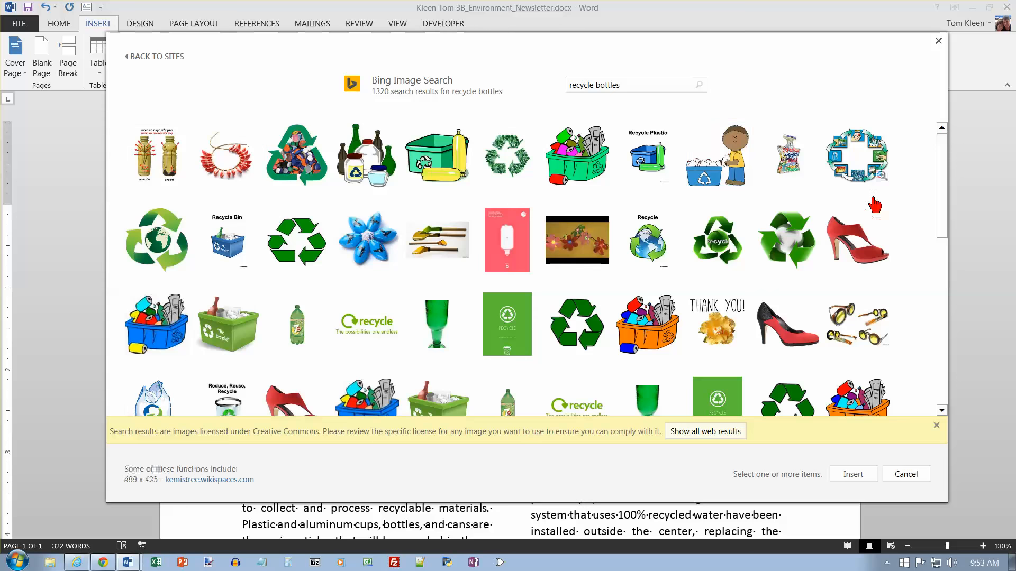
Find the picture showing a row of dark soda bottles in the results and insert it at the start of the newsletter title.
scroll(941, 204, "down", 2)
scroll(940, 206, "down", 4)
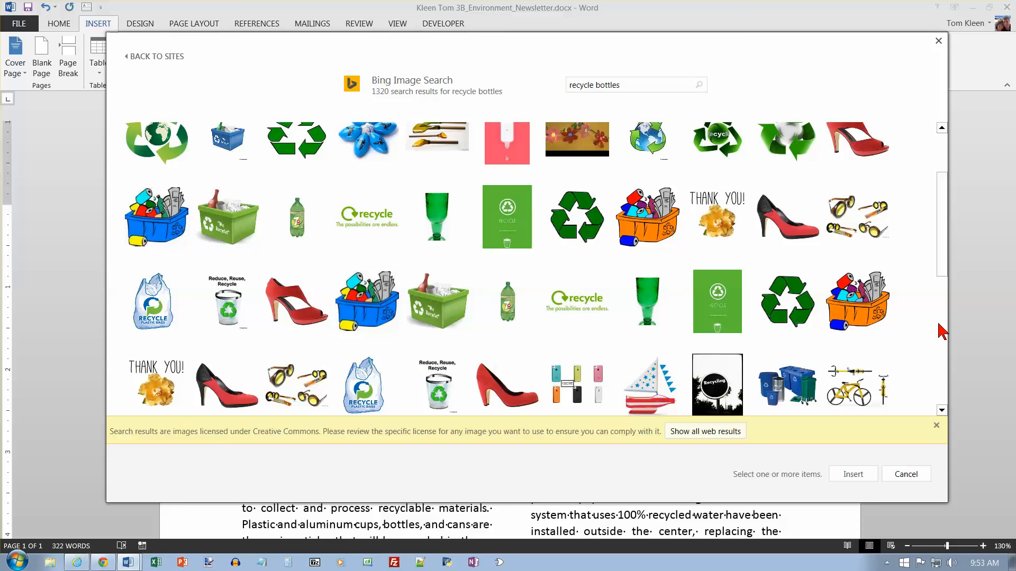
left_click(944, 340)
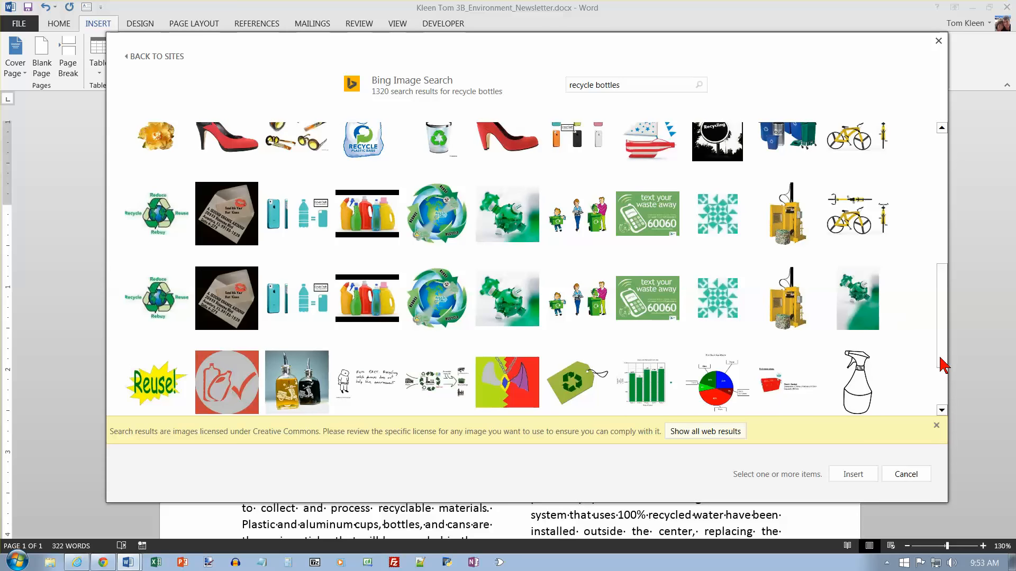
left_click_drag(945, 279, 946, 353)
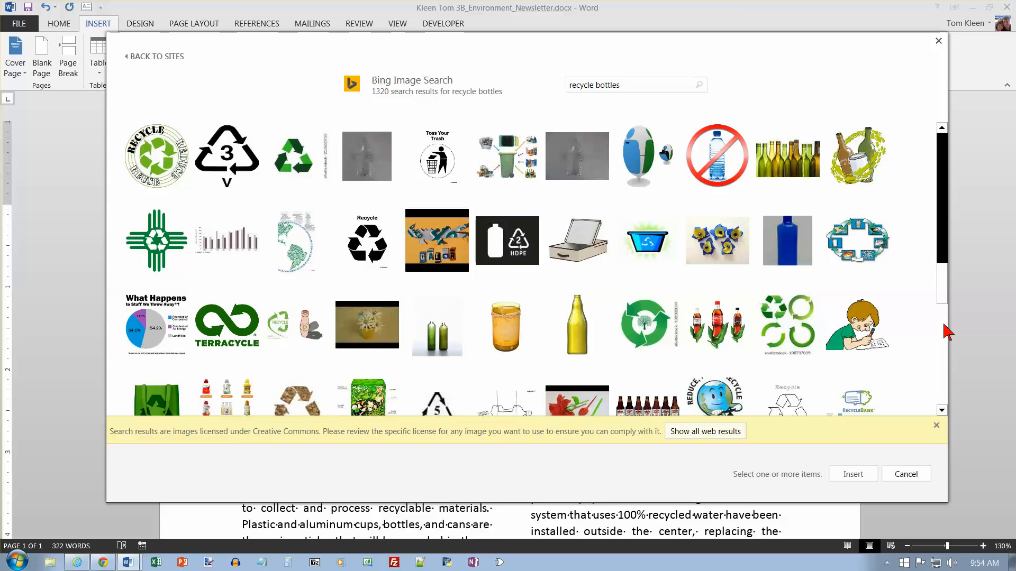
scroll(925, 290, "down", 5)
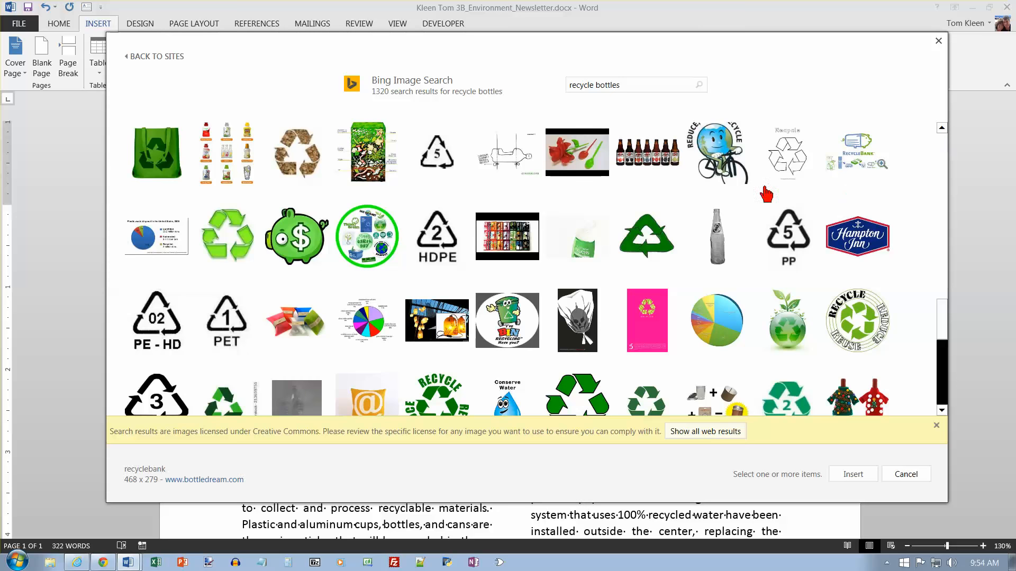
left_click(641, 162)
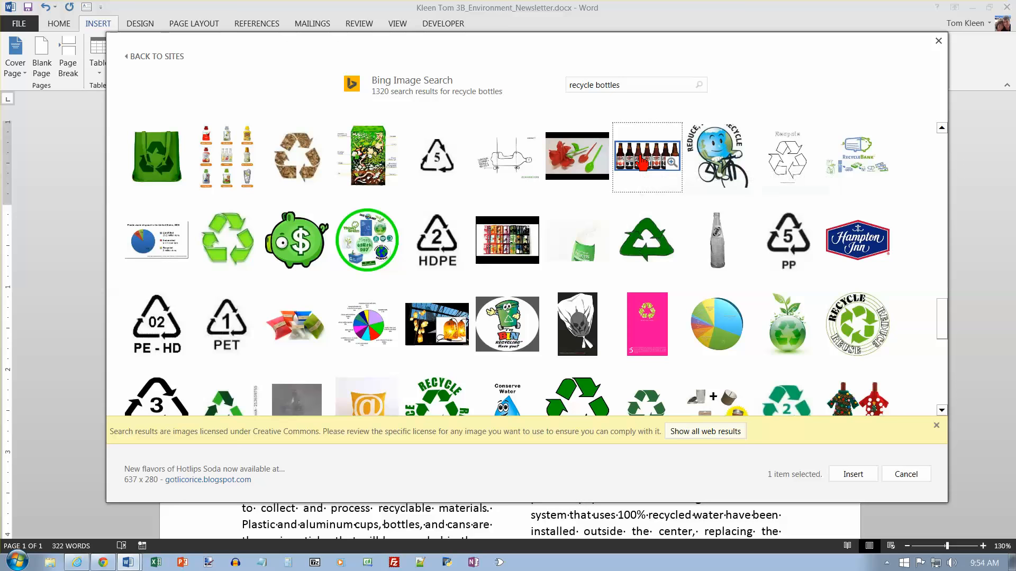
left_click(842, 472)
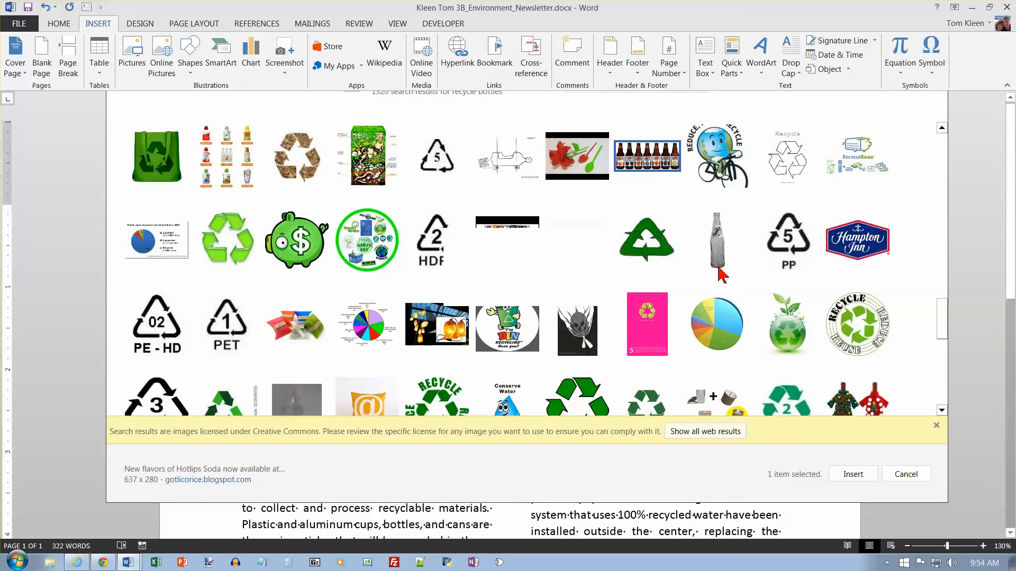